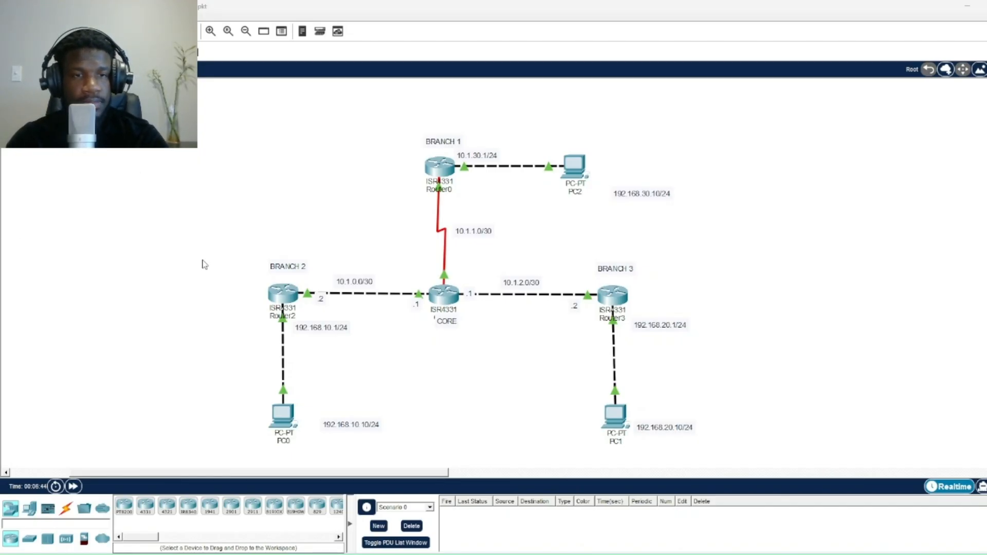
Open the command-line interface of the Branch 2 router (Router2) and enter privileged EXEC mode with en
click(276, 294)
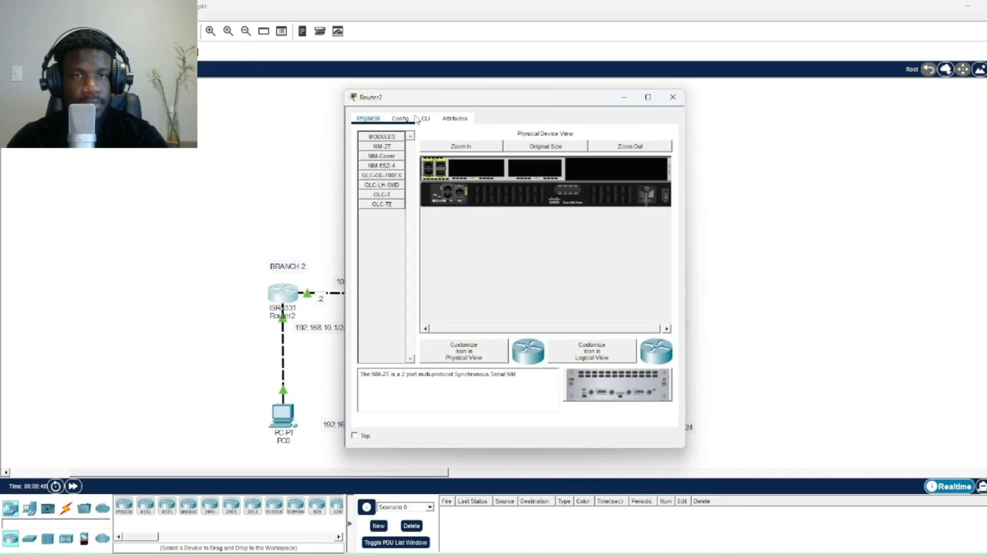
click(420, 121)
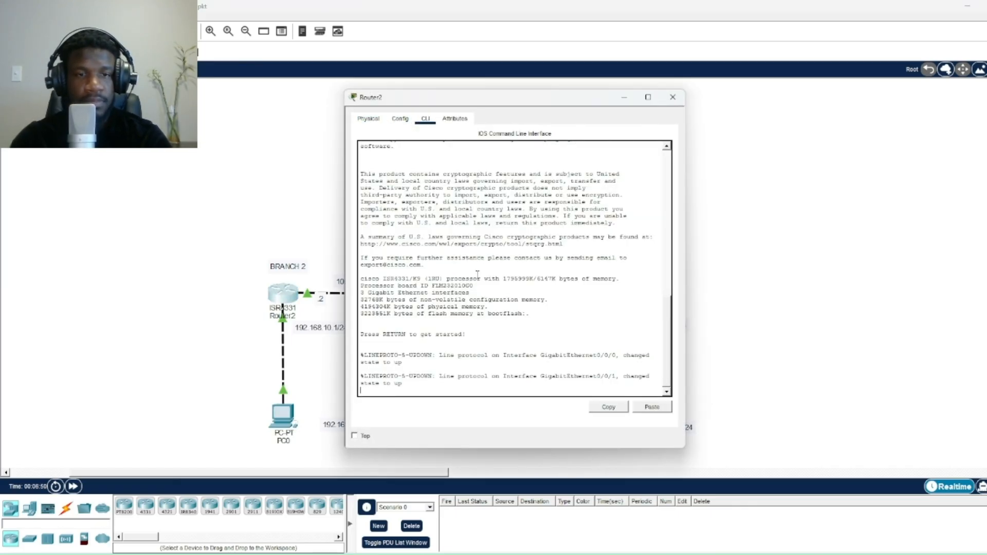
key(Return)
text(en)
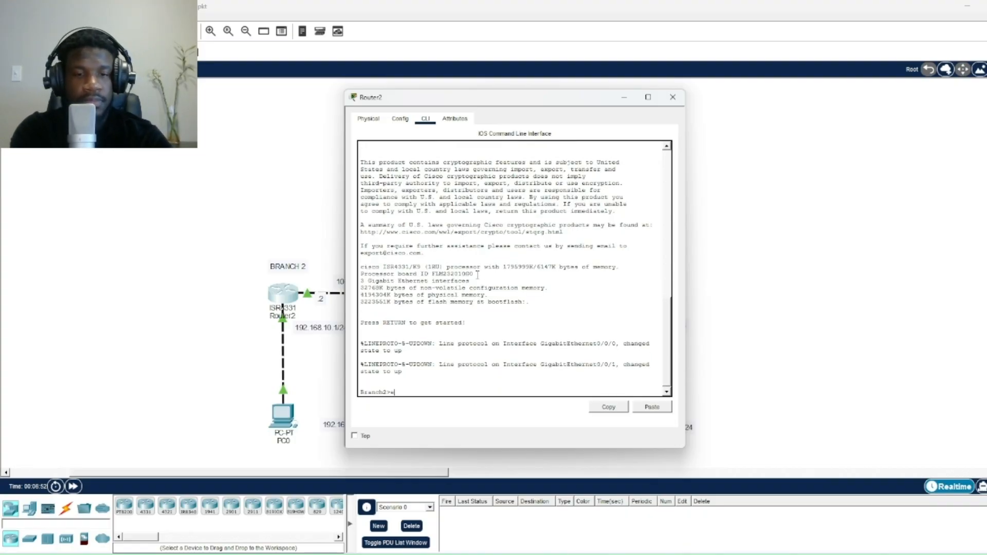
key(Return)
Display the Branch 2 router's routing table with sh ip route
text(sh ru)
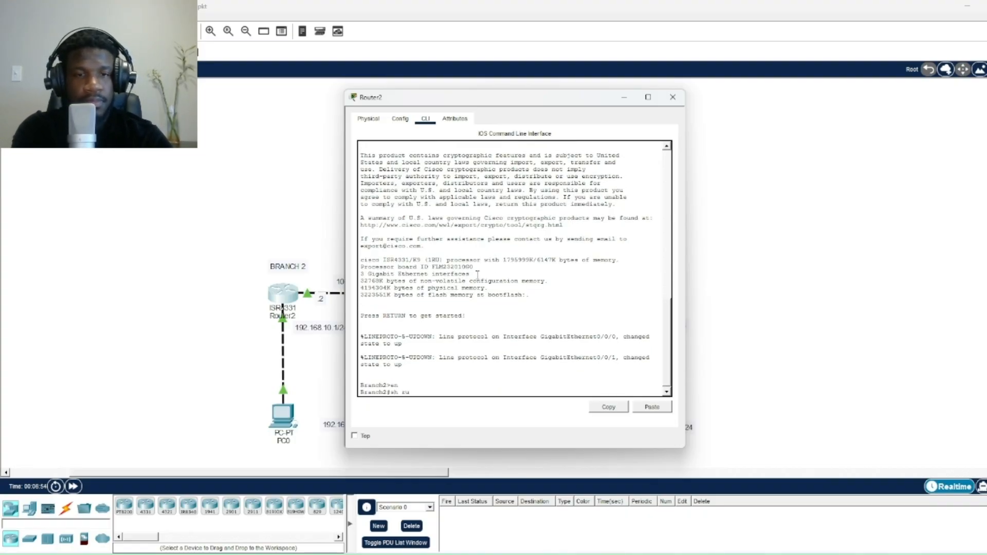
key(BackSpace)
key(BackSpace)
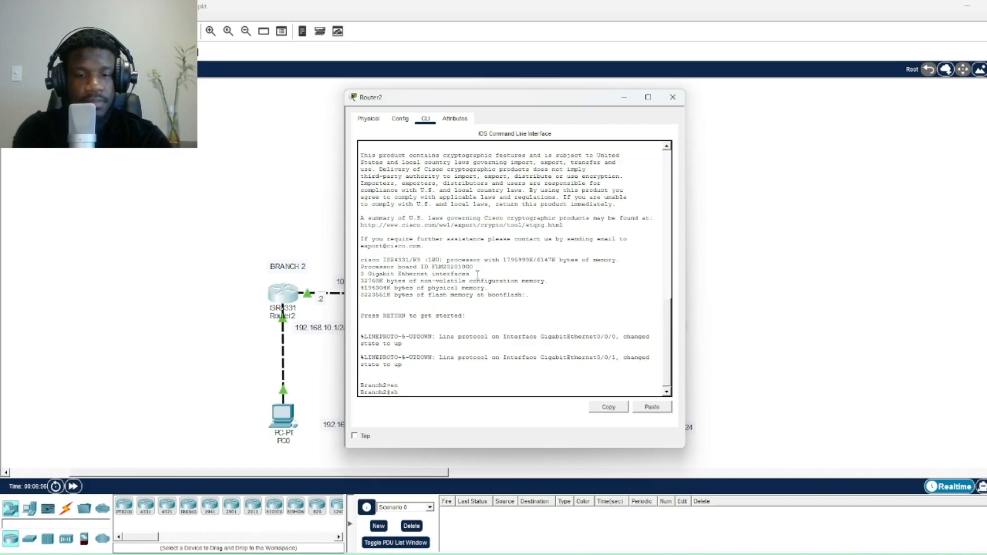
text(ip route)
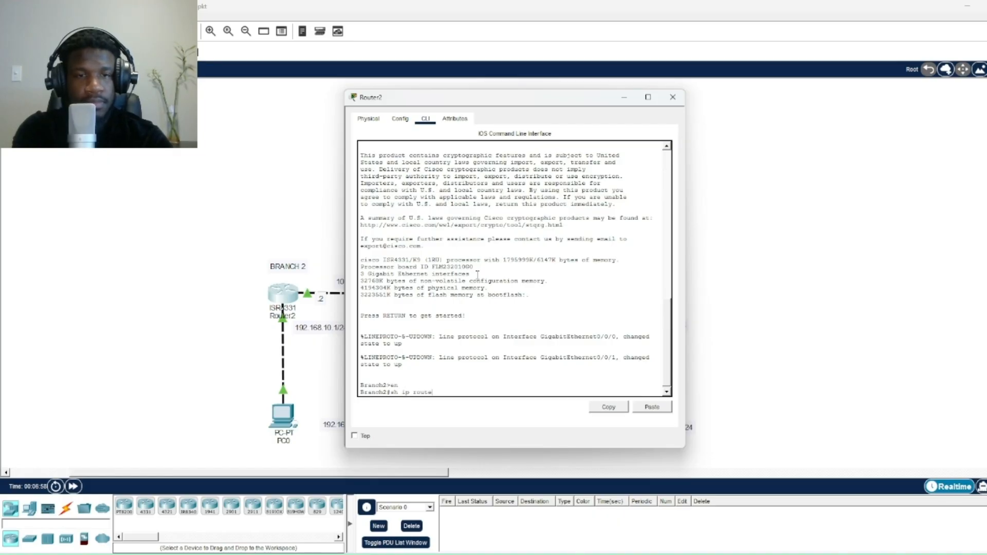
key(Return)
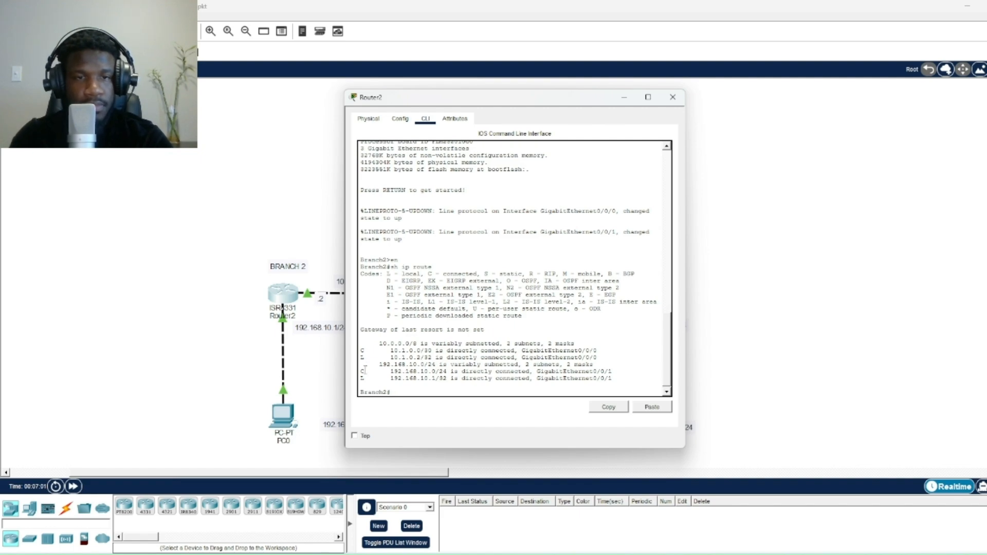
Examine the connected and local route entries and their exit interfaces in the Branch 2 routing table
drag(360, 352, 432, 350)
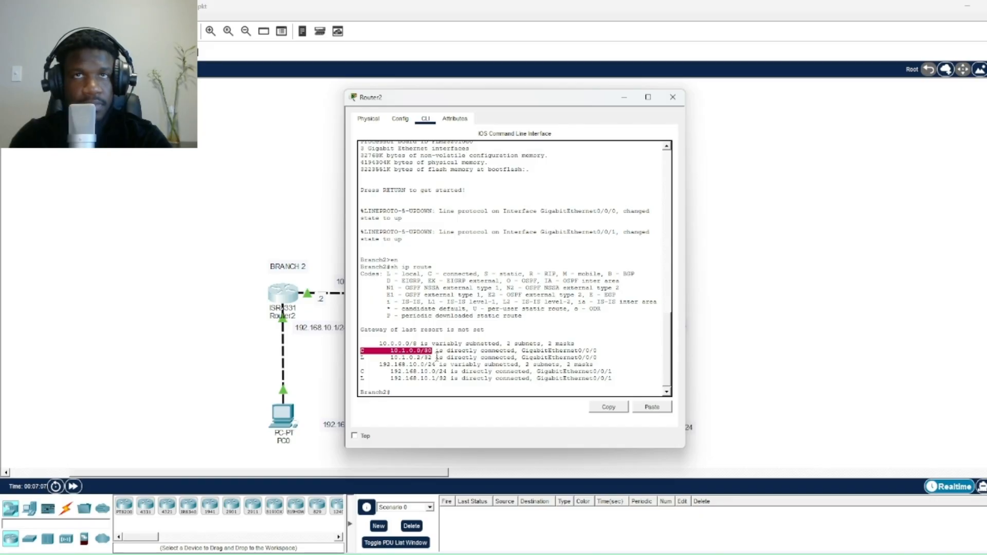
click(436, 357)
drag(436, 358, 362, 357)
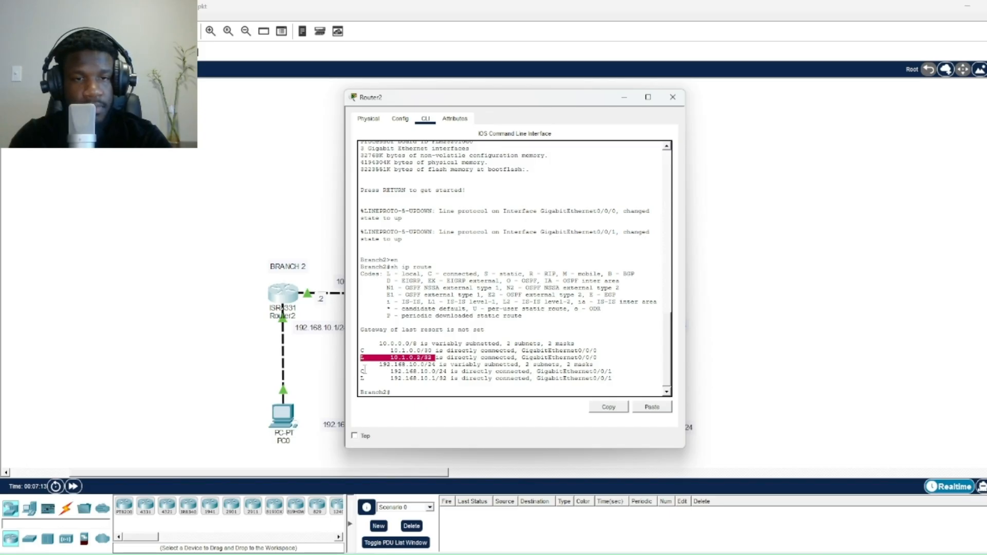
click(367, 366)
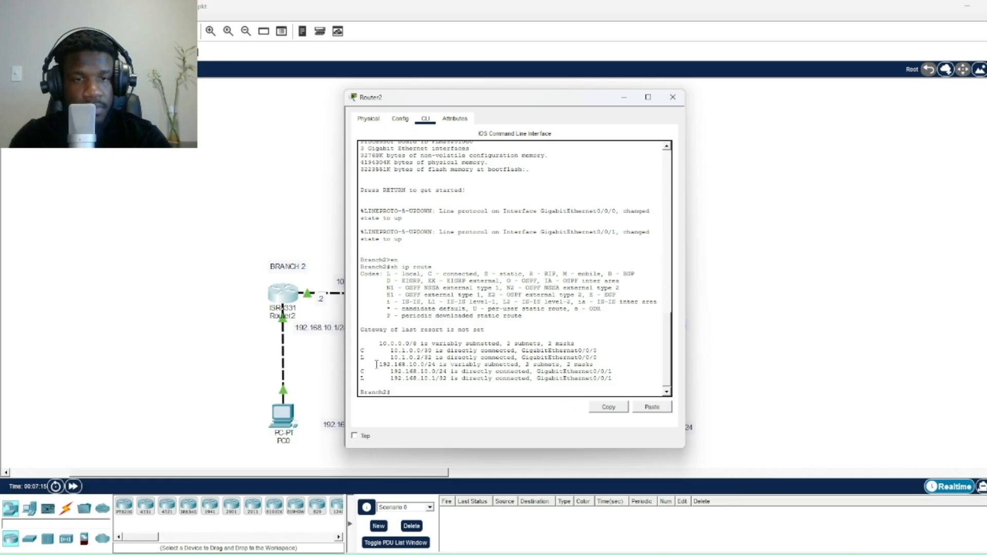
drag(388, 372, 447, 372)
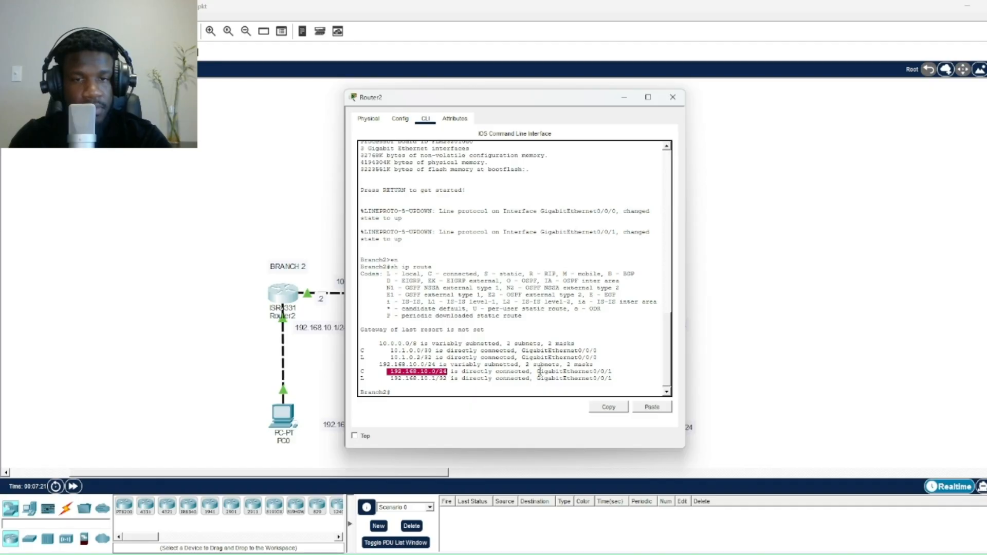
drag(537, 371, 612, 370)
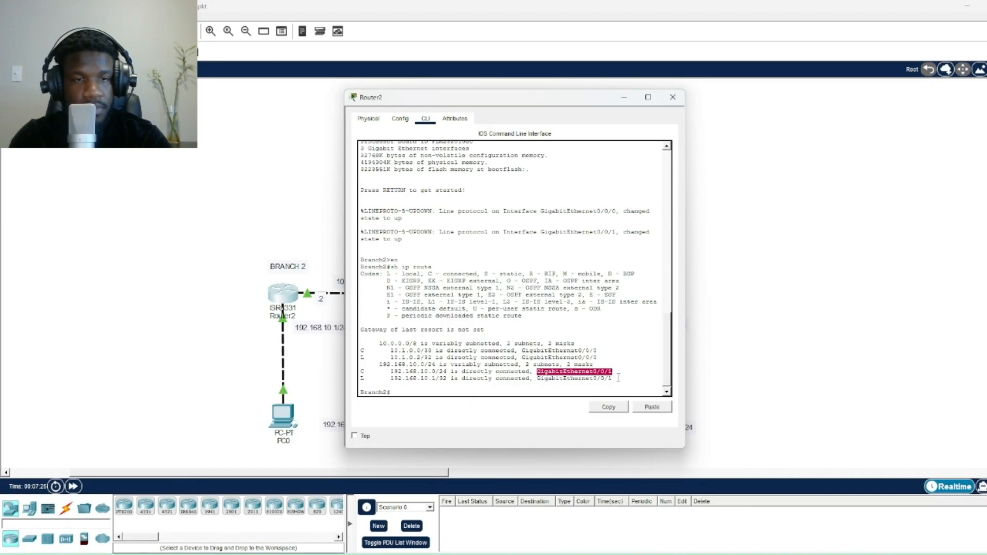
click(619, 374)
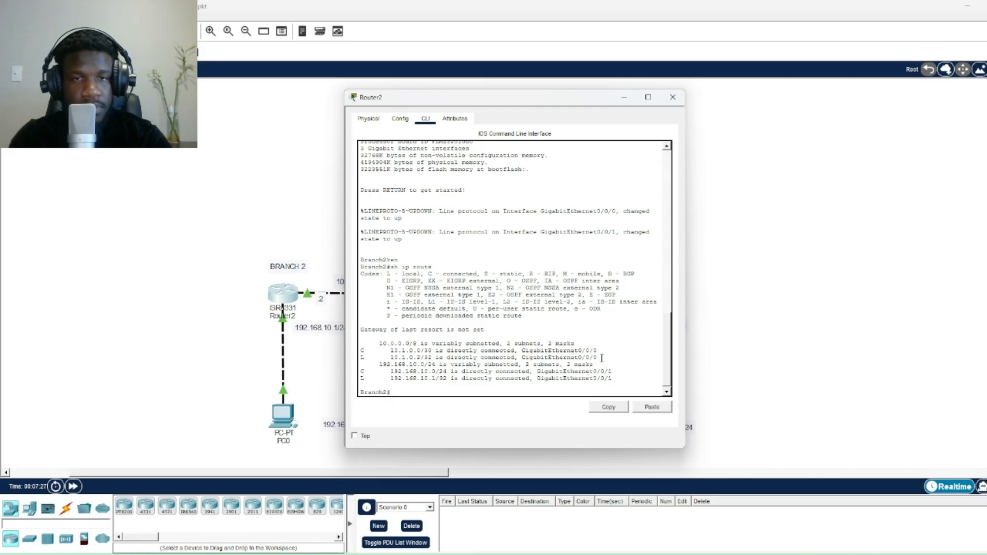
Compare the Branch 2 routes with the topology by moving the router window aside and keeping it on top, and close the window
drag(518, 108, 692, 121)
click(530, 448)
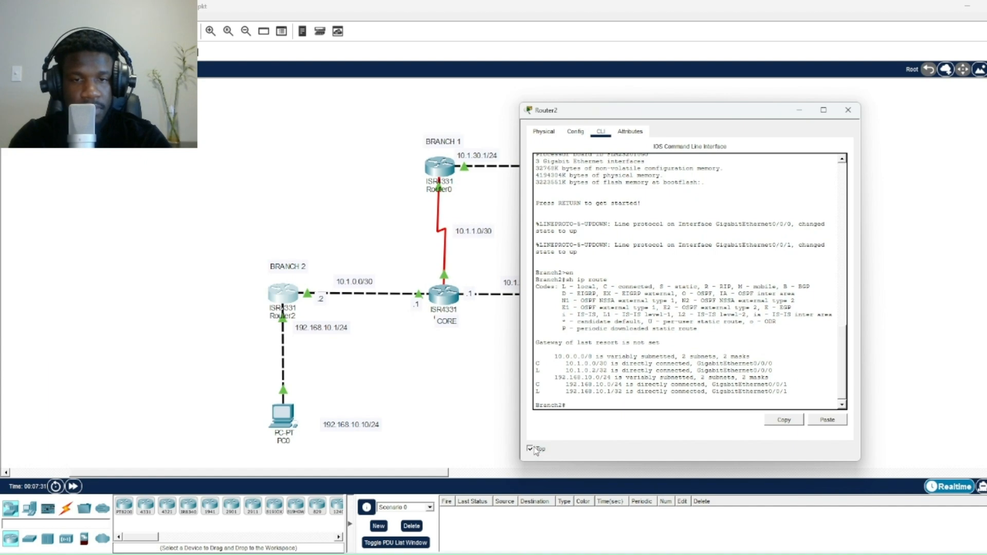
click(343, 362)
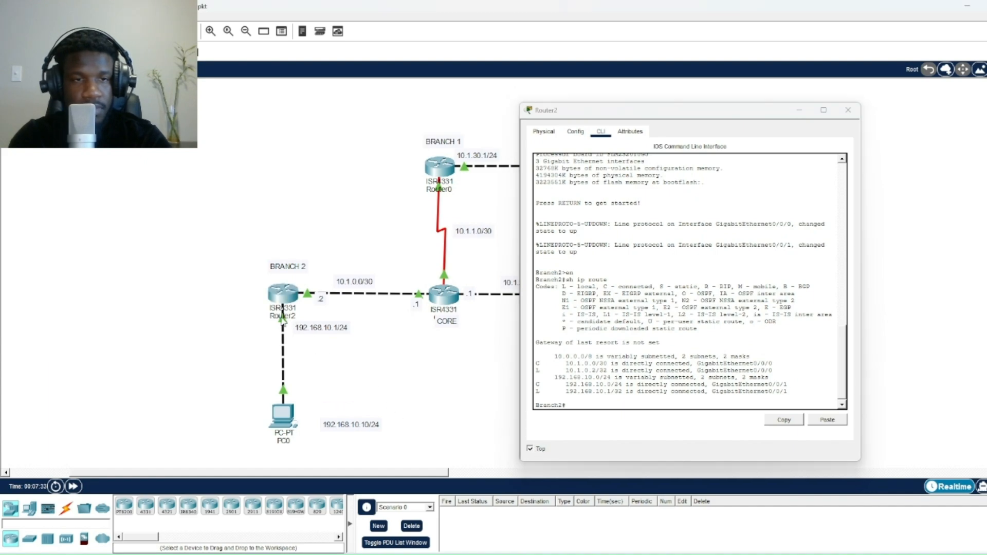
mouse_move(282, 321)
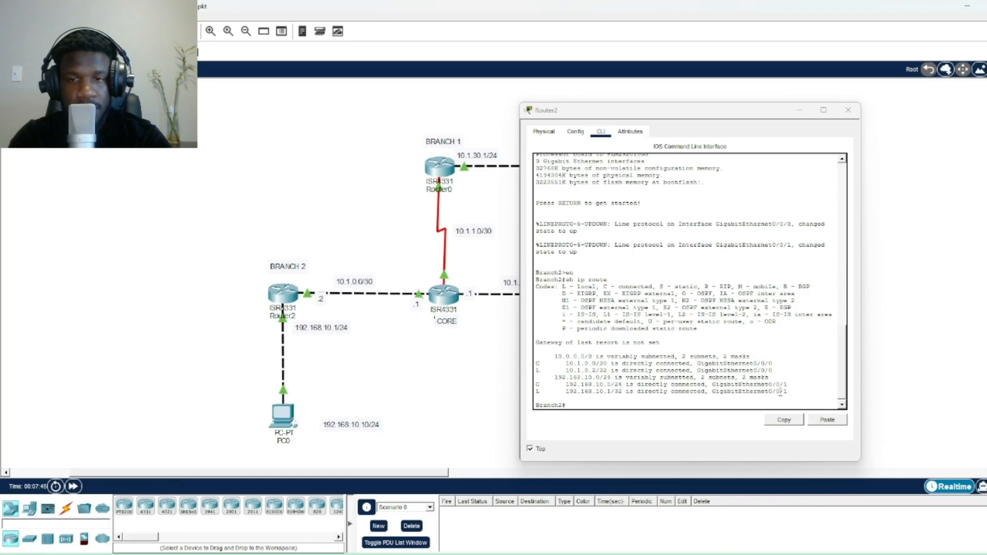
drag(790, 392, 713, 394)
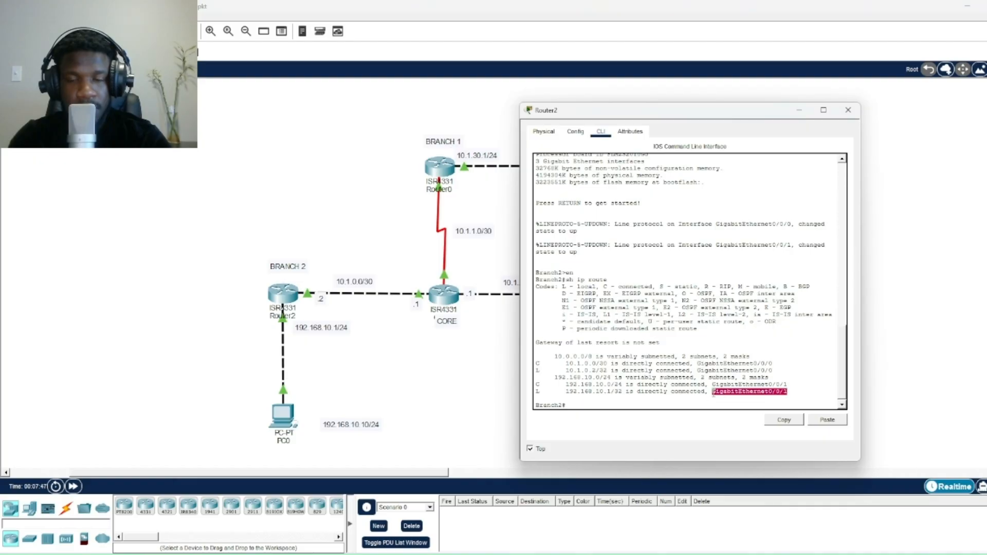
click(667, 389)
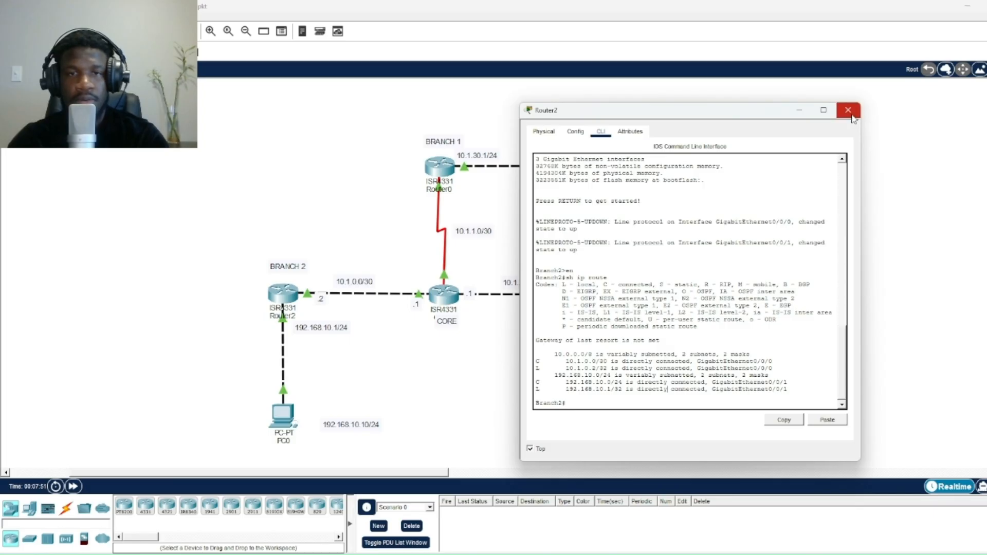
click(849, 111)
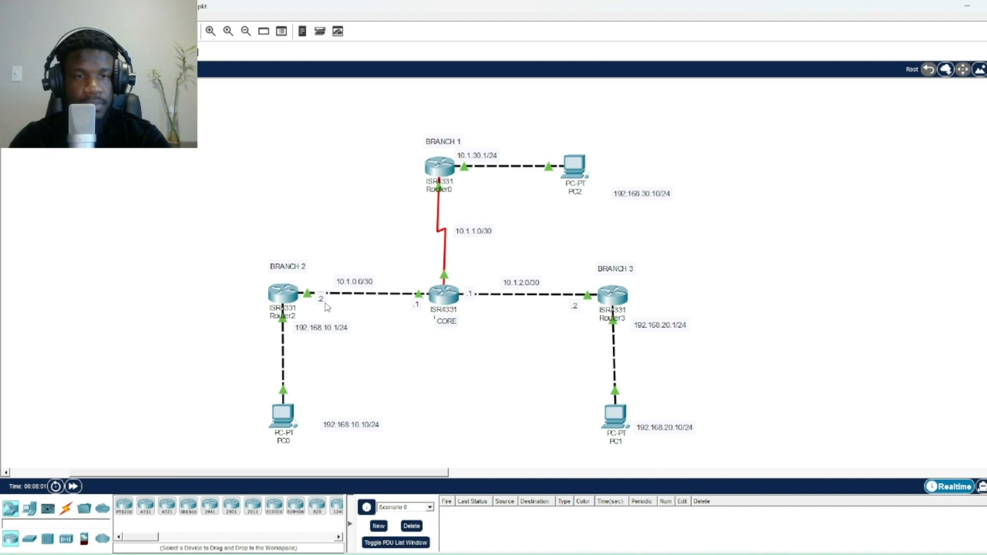
click(290, 295)
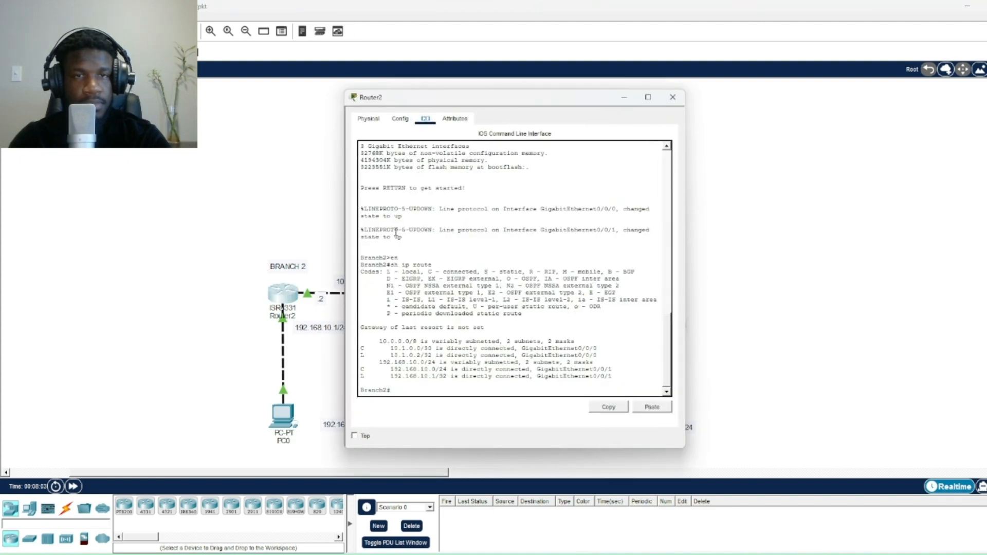
drag(436, 97, 723, 99)
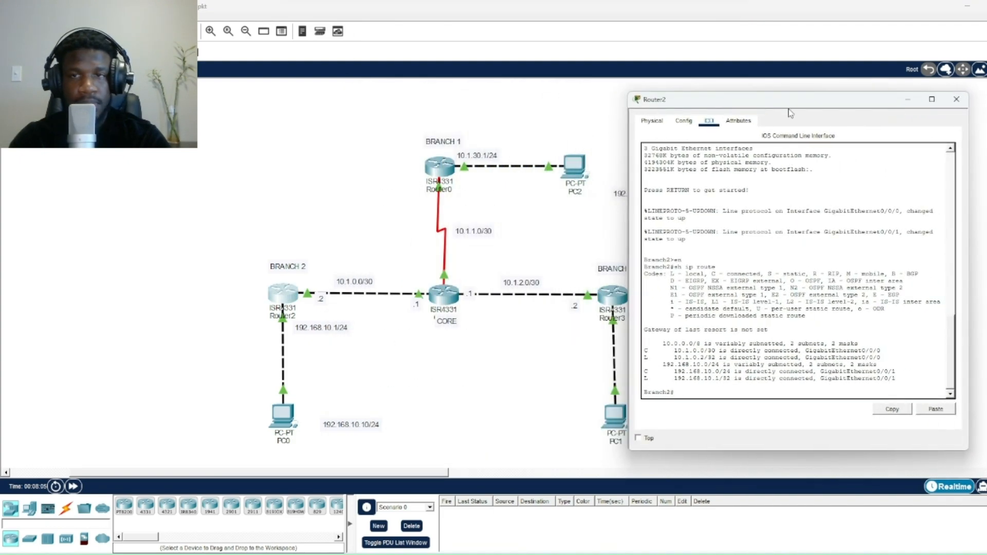
click(957, 97)
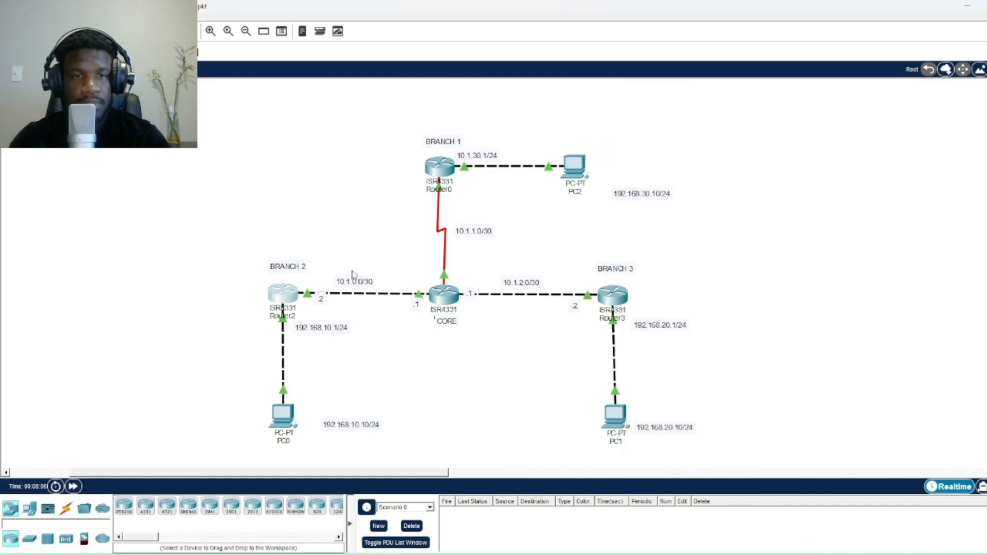
Reopen the Branch 2 router's command line beside the topology and enter global configuration mode with conf t
click(299, 296)
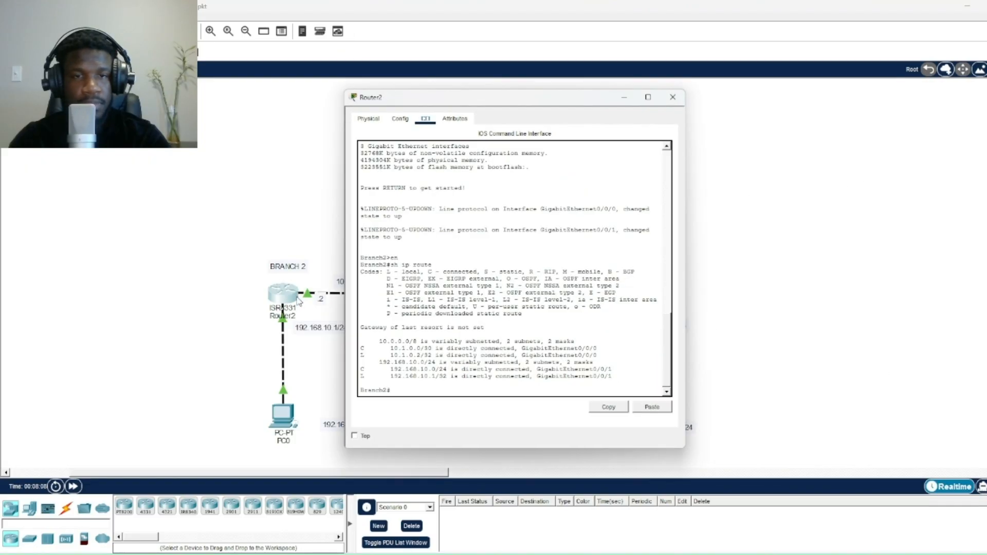
drag(482, 108, 678, 85)
text(co)
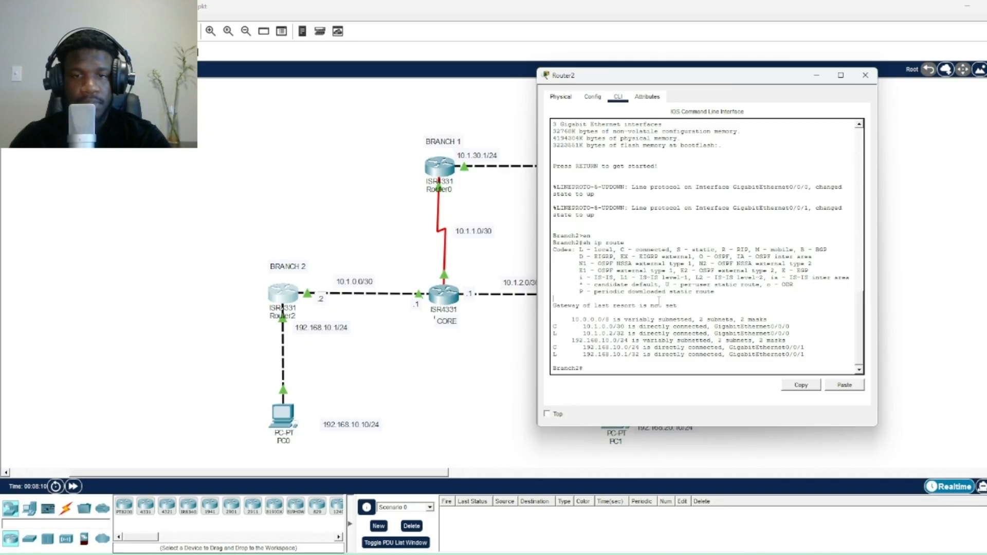
text(nf t)
key(Return)
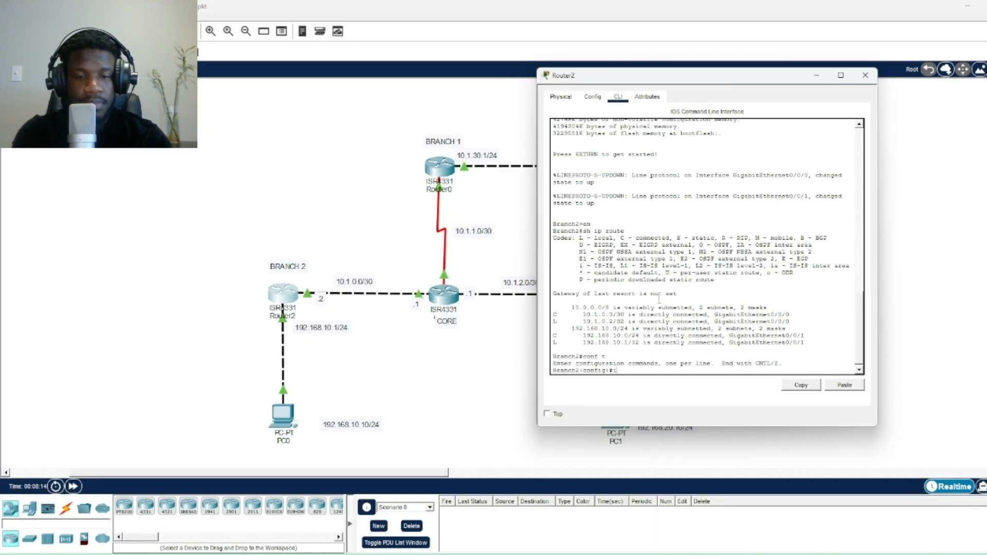
Add a default static route on the Branch 2 router with ip route 0.0.0.0 0.0.0.0 10.1.0.1, and close its window
text(ip route )
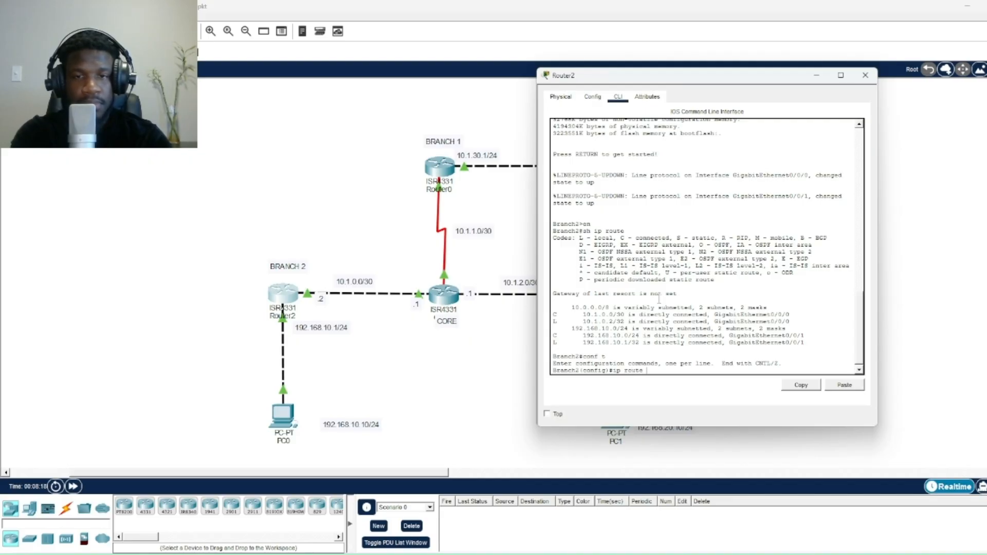
text(10.1)
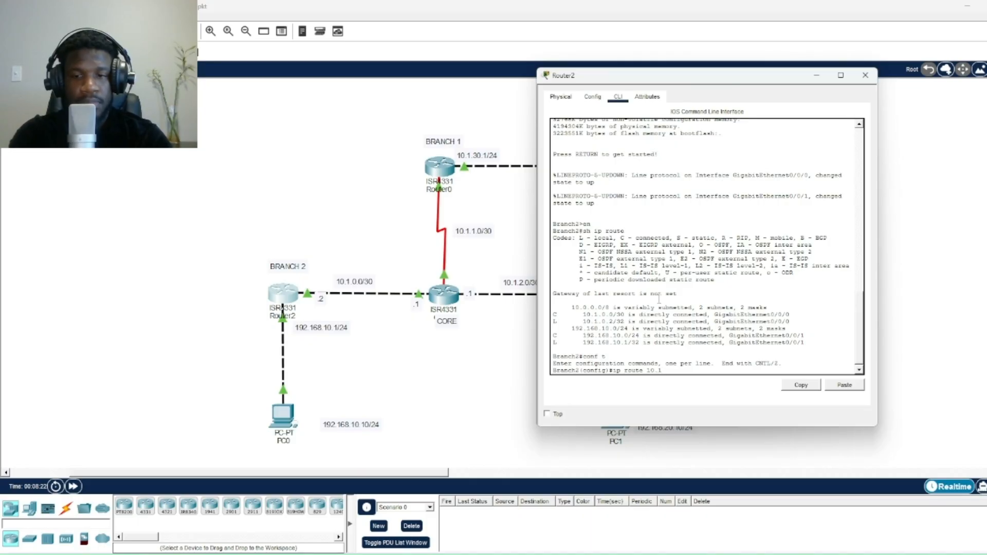
key(BackSpace)
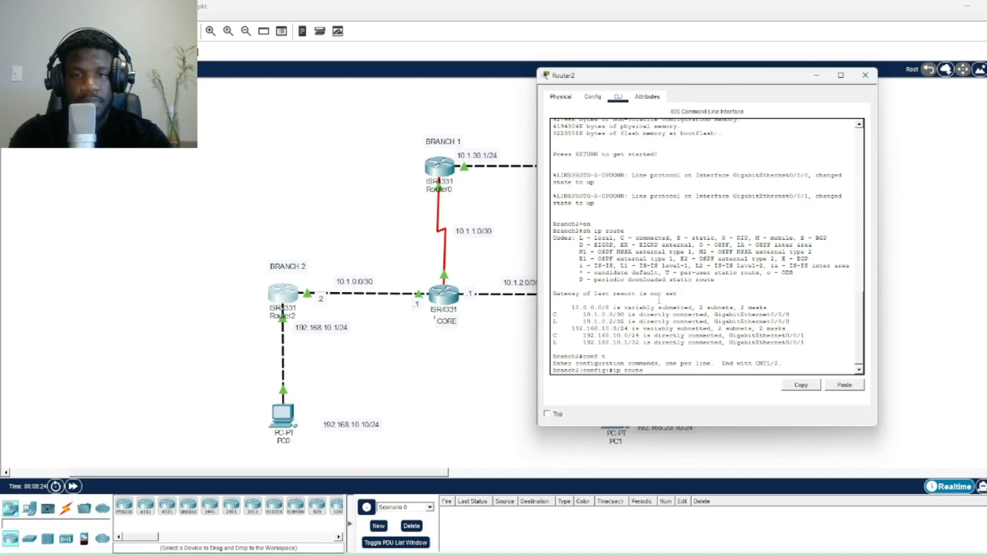
text(0.0.0.)
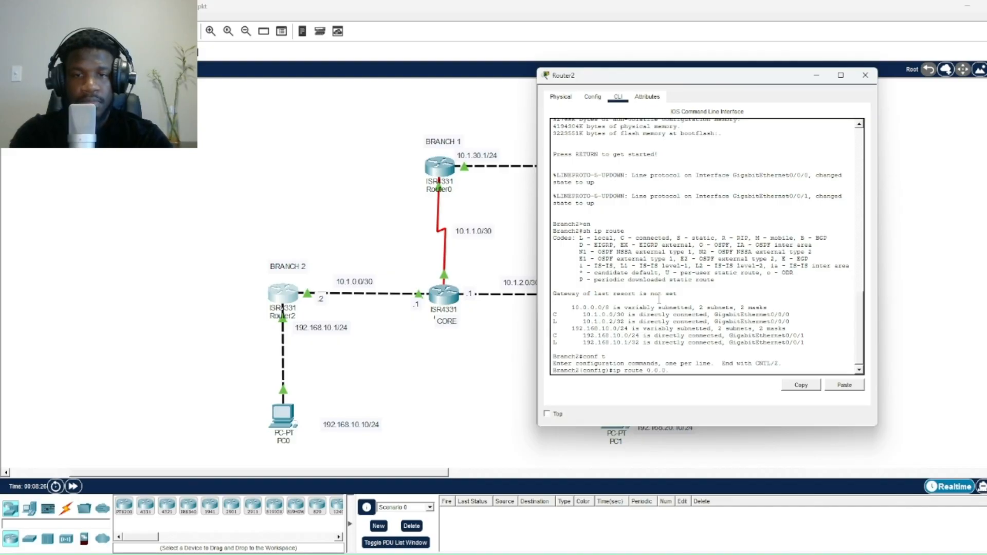
text(0 0.0.0.0)
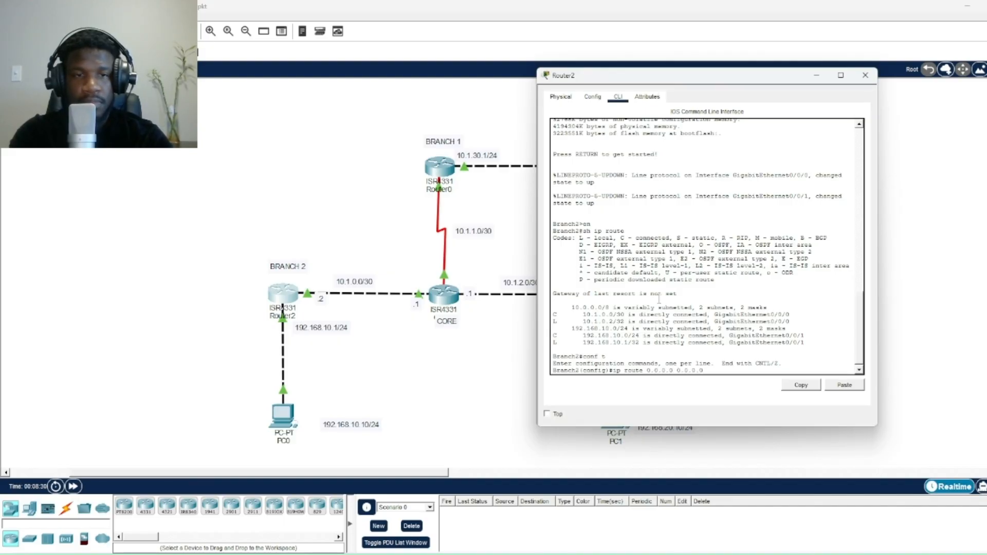
text( 1)
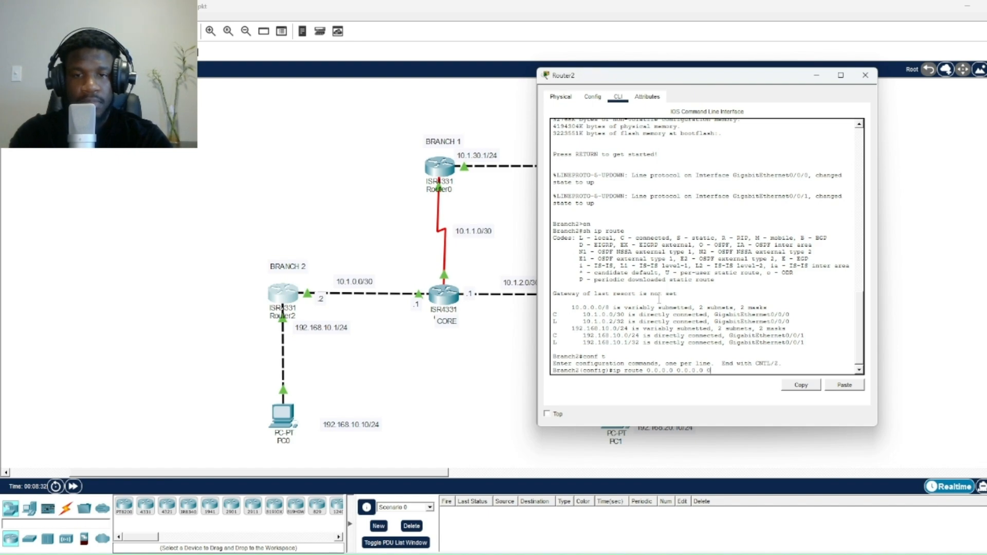
text(0)
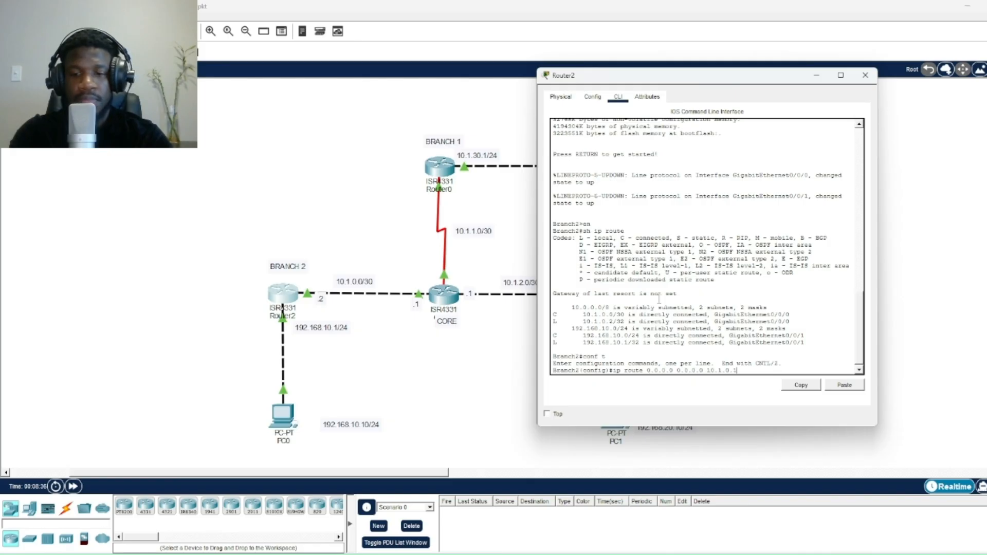
text(.1.0.1)
key(Return)
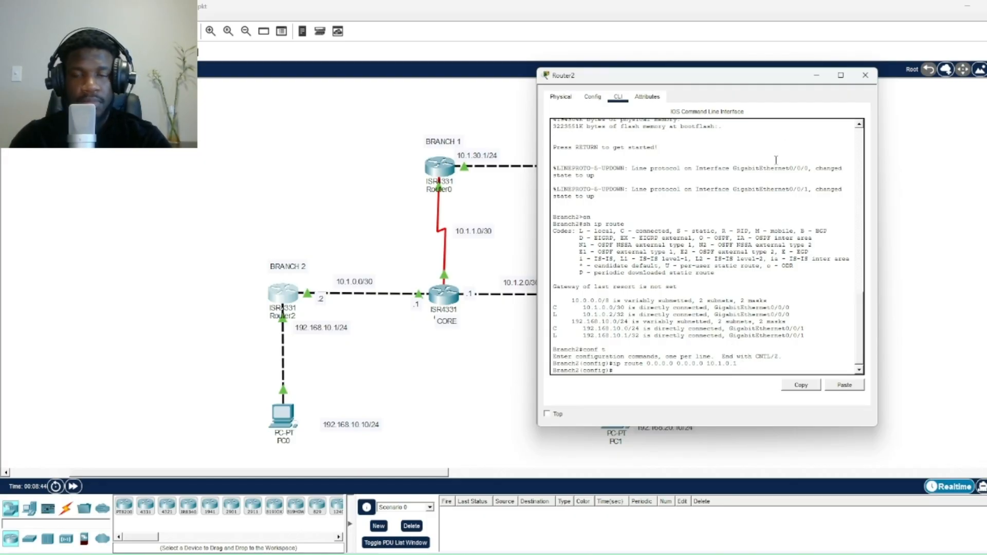
click(863, 77)
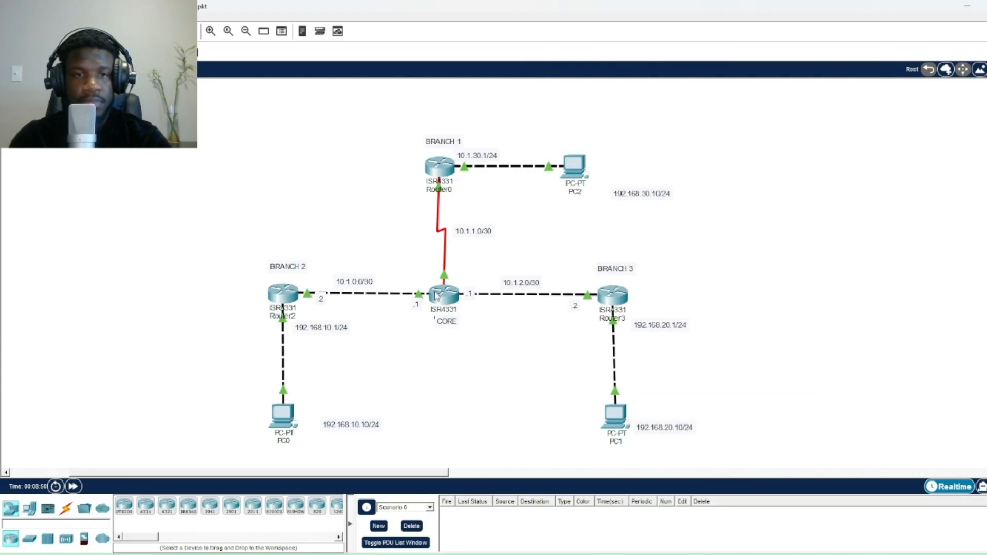
mouse_move(435, 296)
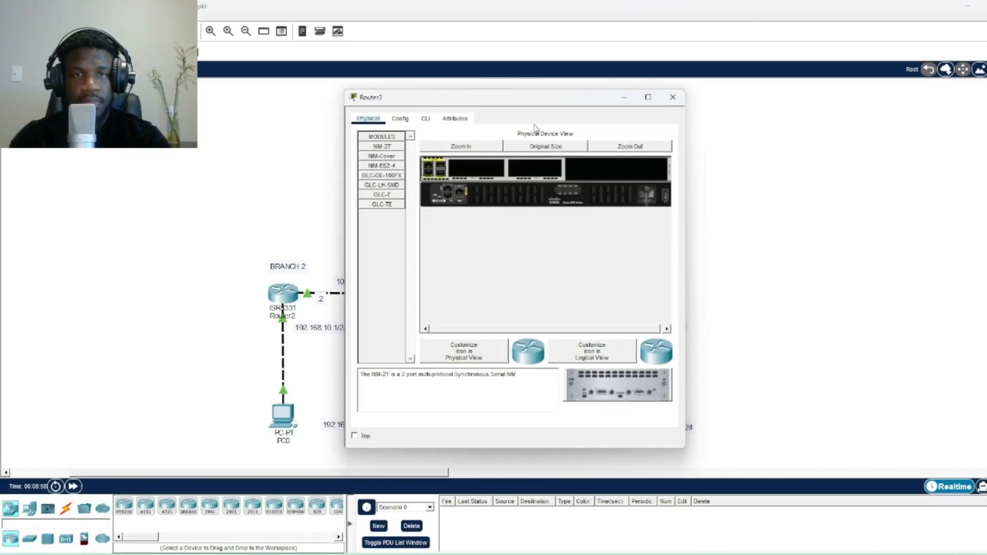
Show the Branch 3 router's command line beside the topology and enter privileged mode with en
drag(529, 102, 868, 91)
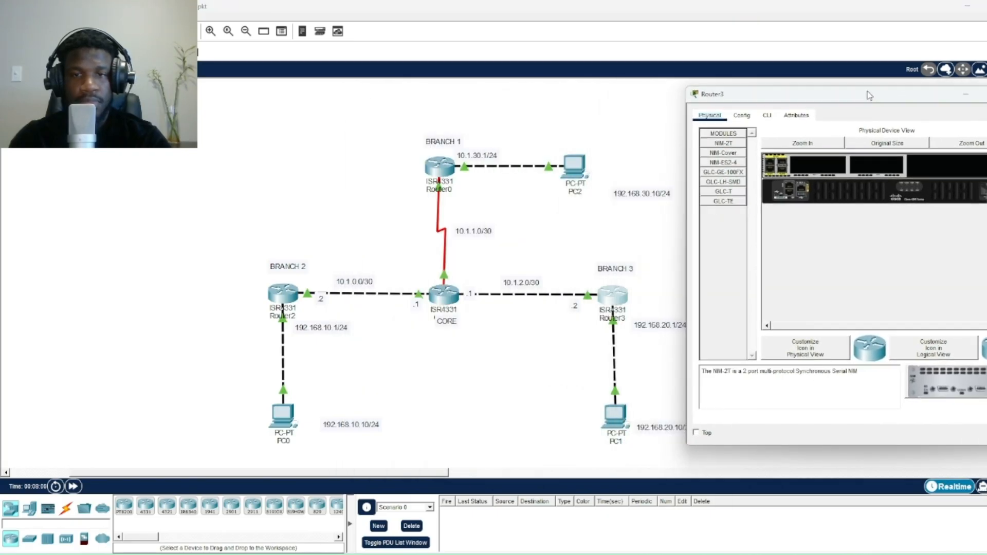
click(767, 121)
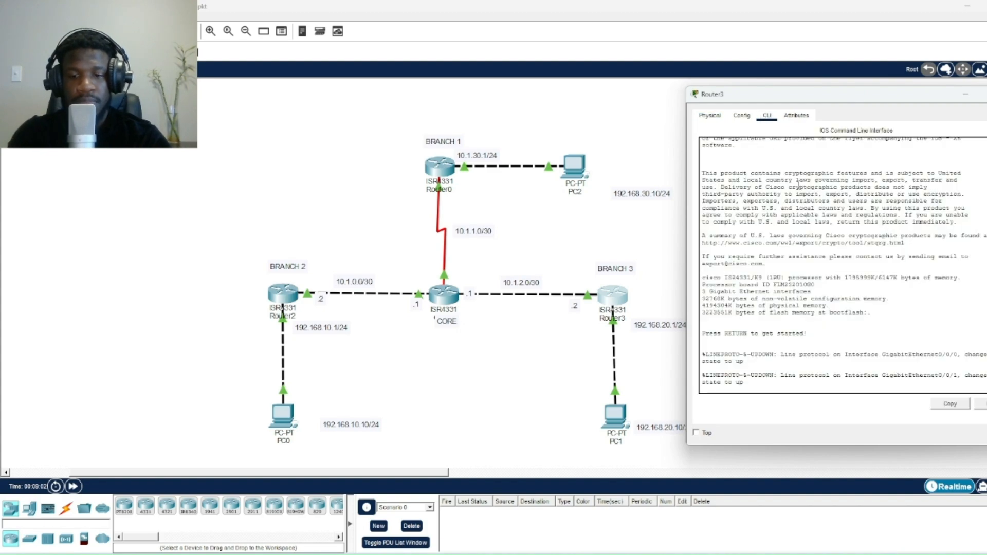
key(Return)
text(en)
key(Return)
List the Branch 3 router's interfaces with sh ip int br and check the address of GigabitEthernet0/0/0
text(sh)
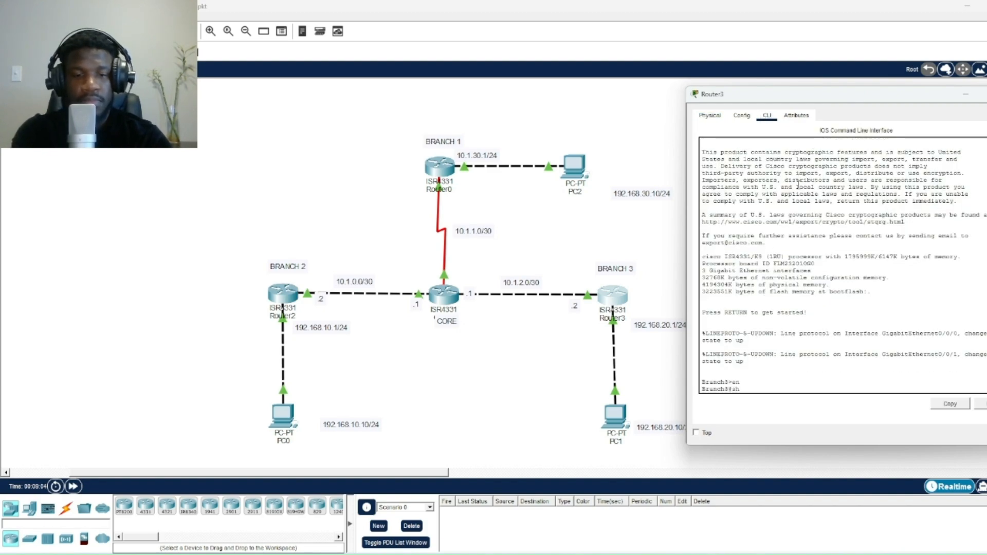
text( ip int br)
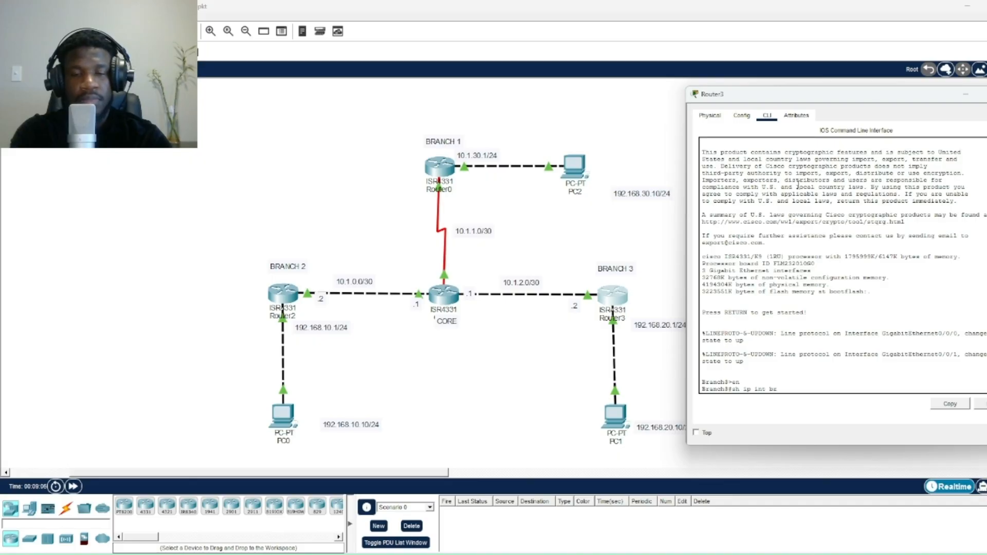
key(Return)
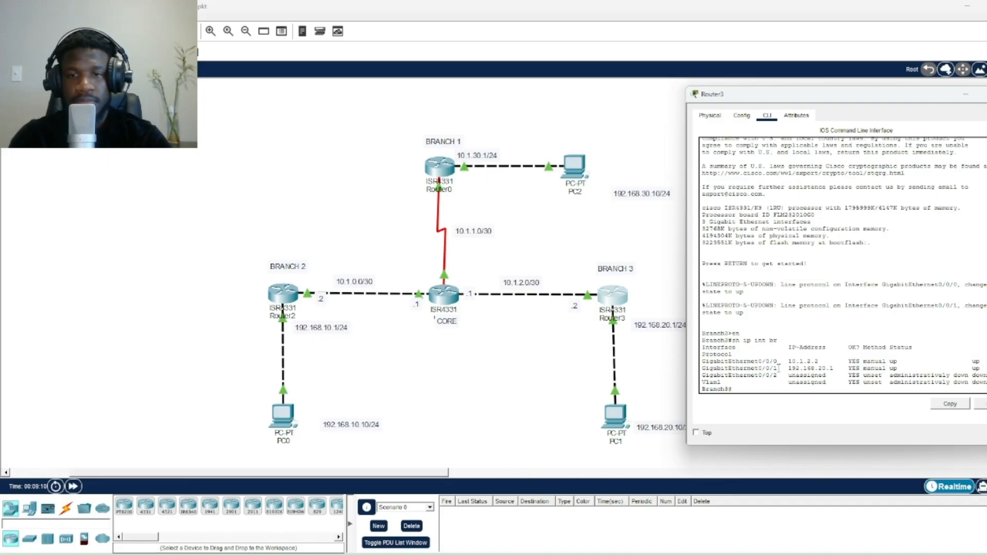
drag(792, 362, 702, 361)
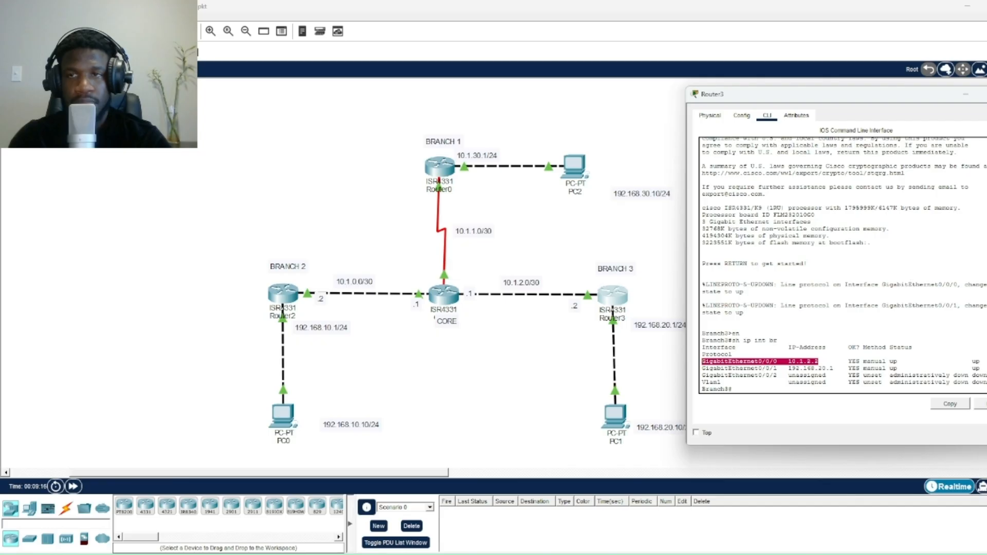
click(954, 256)
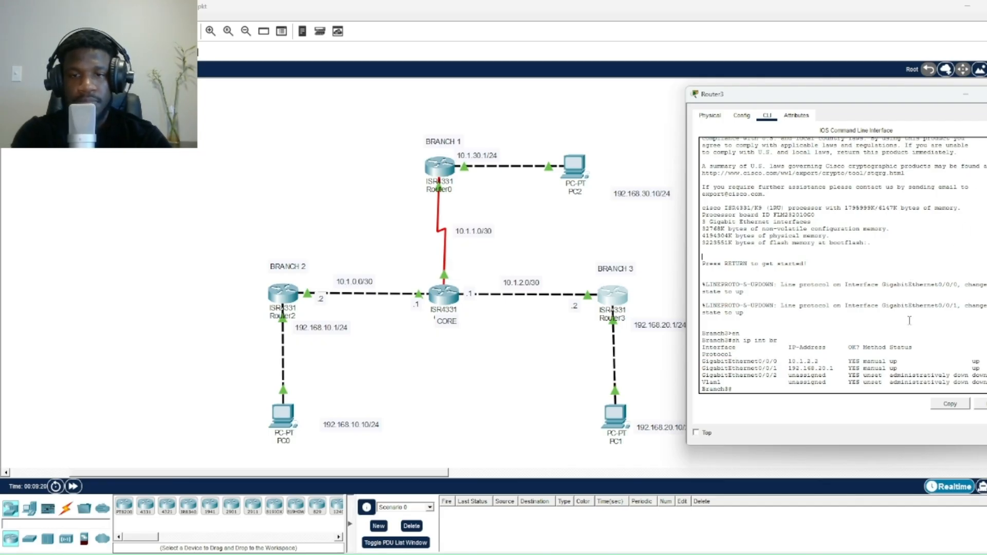
Enter configuration mode on the Branch 3 router, add the default route ip route 0.0.0.0 0.0.0.0 10.1.2.1, and close its window
text(conf t)
key(Return)
text(ip)
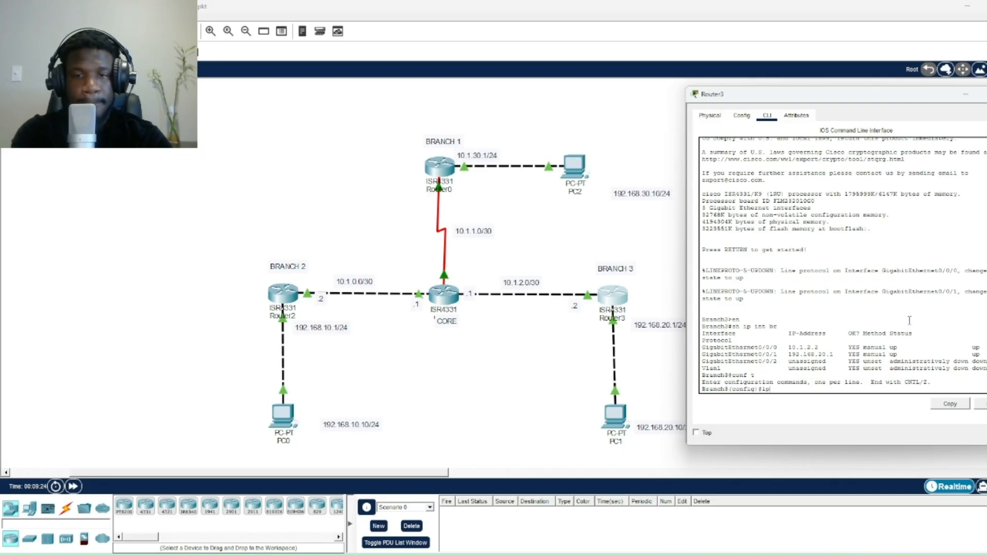
text( route )
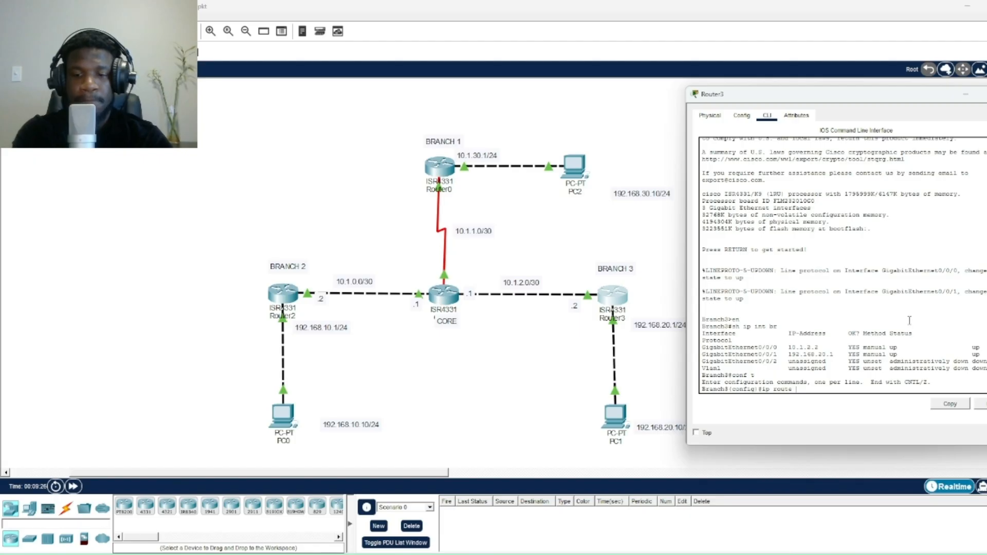
text(0.0.0.0)
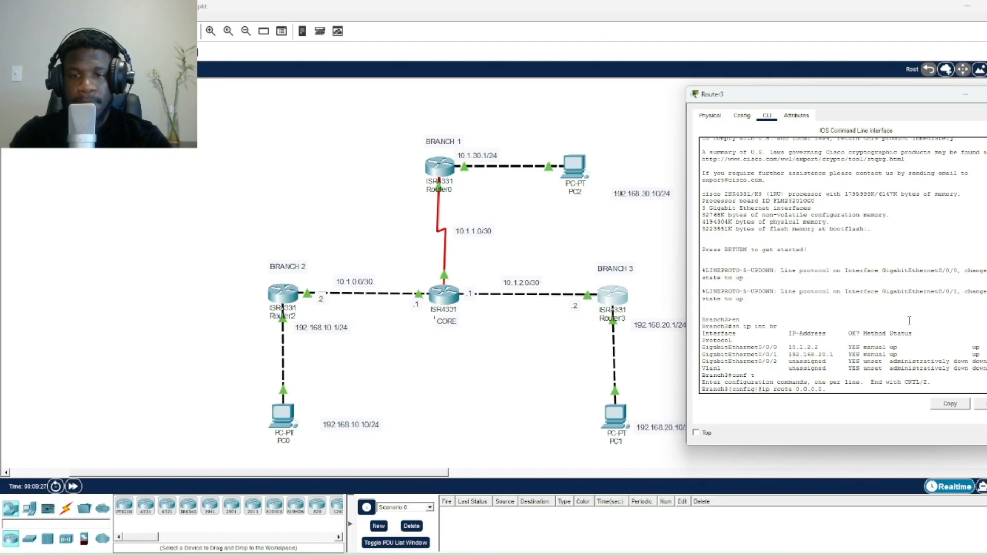
text( 0.0.0.0)
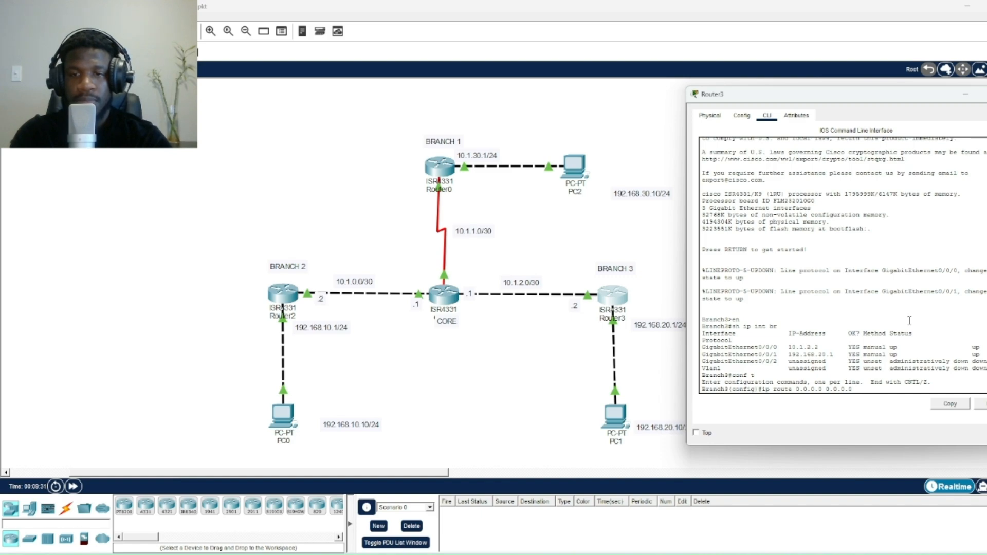
text( 10)
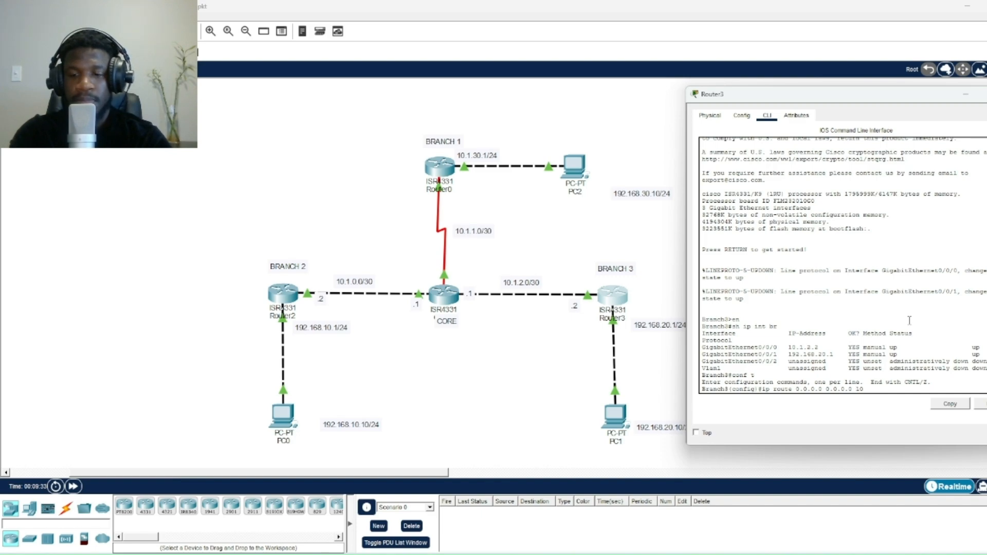
text(.1.2.)
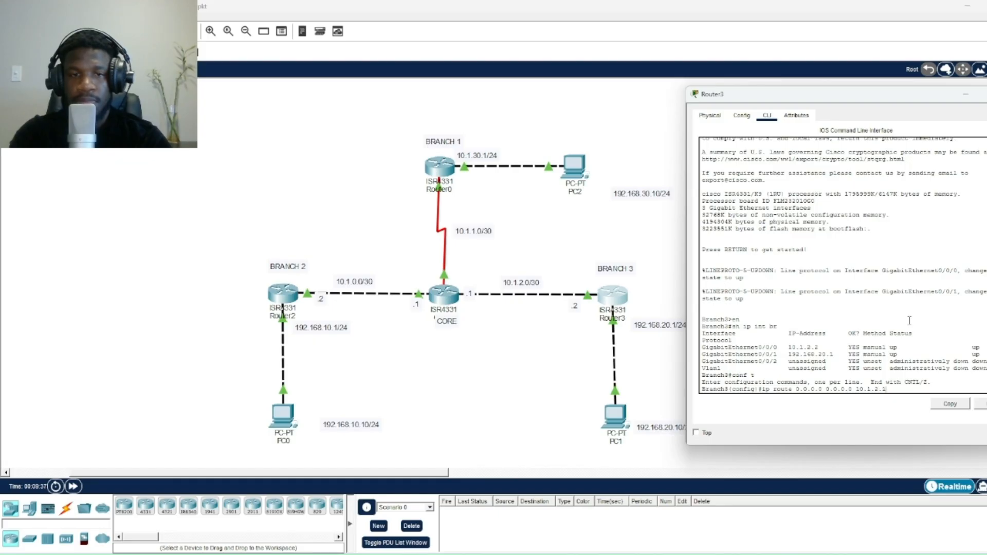
text(1)
key(Return)
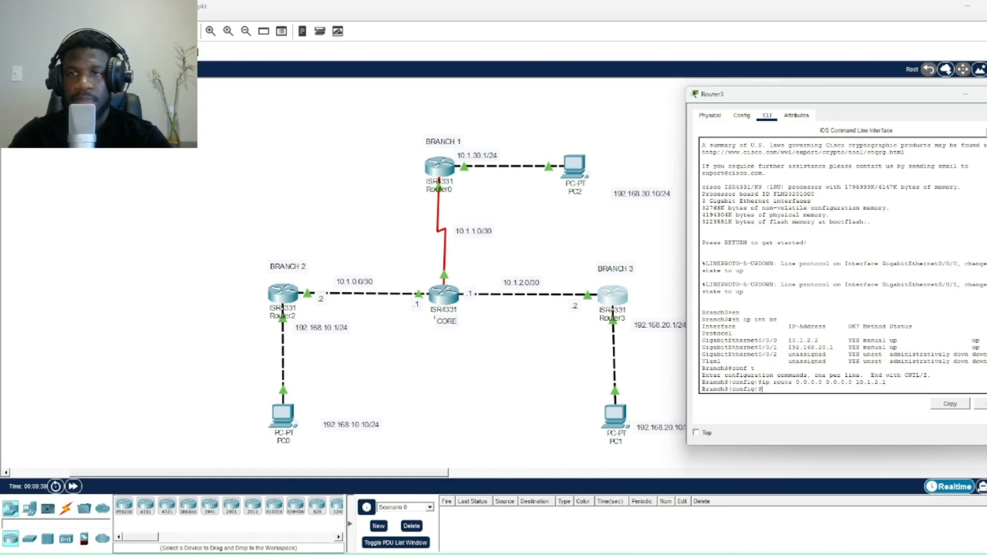
click(986, 94)
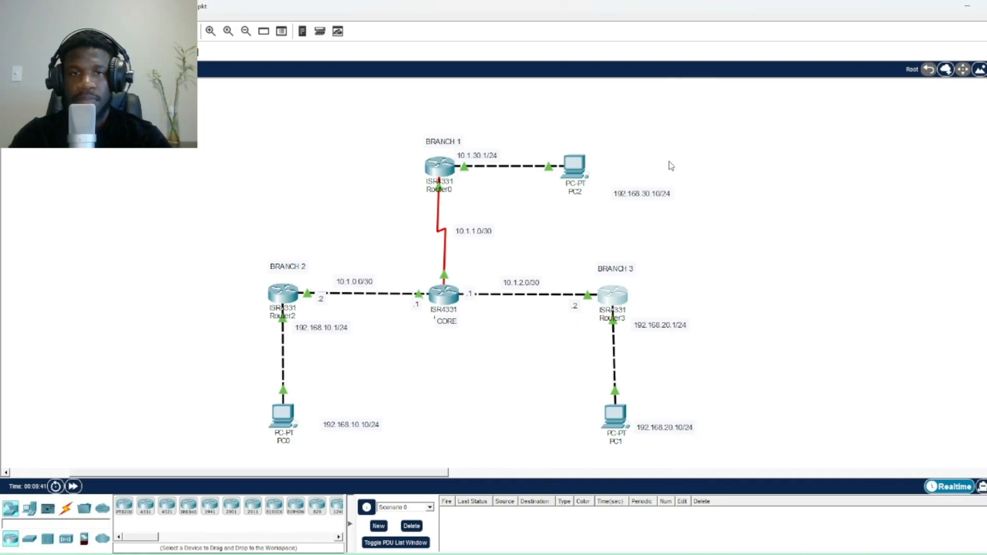
Open the Branch 1 router's command line beside the topology and enter privileged mode with en
click(443, 173)
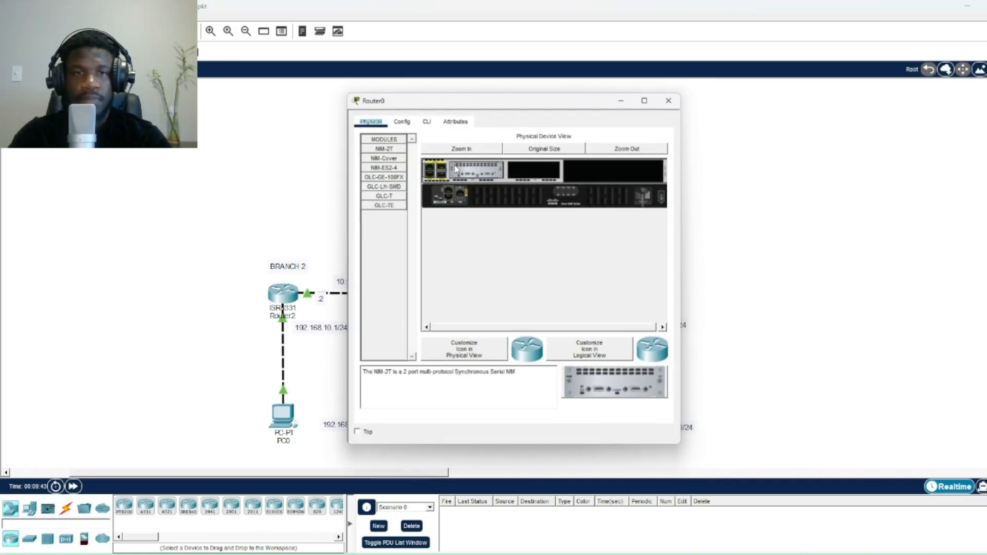
drag(482, 98, 789, 88)
click(732, 109)
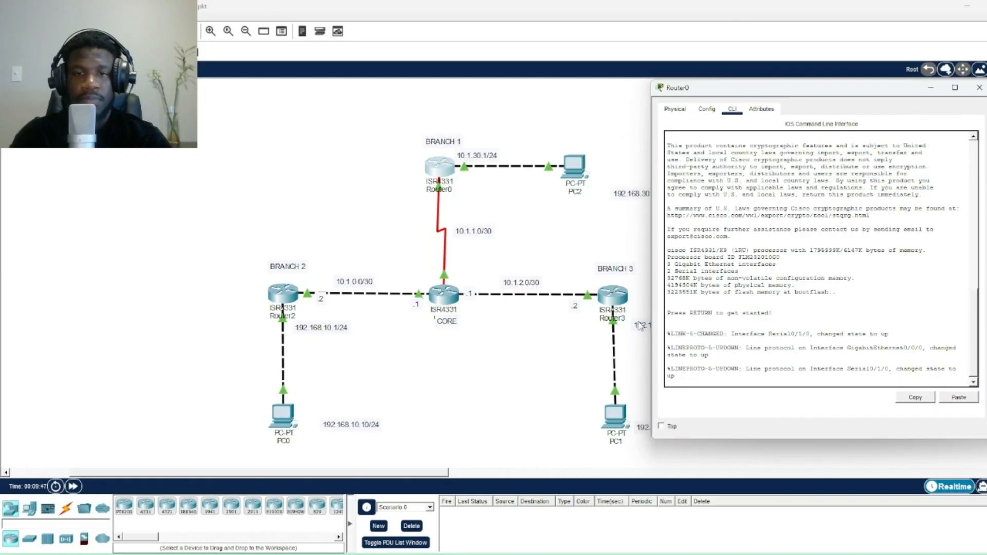
key(Return)
text(en)
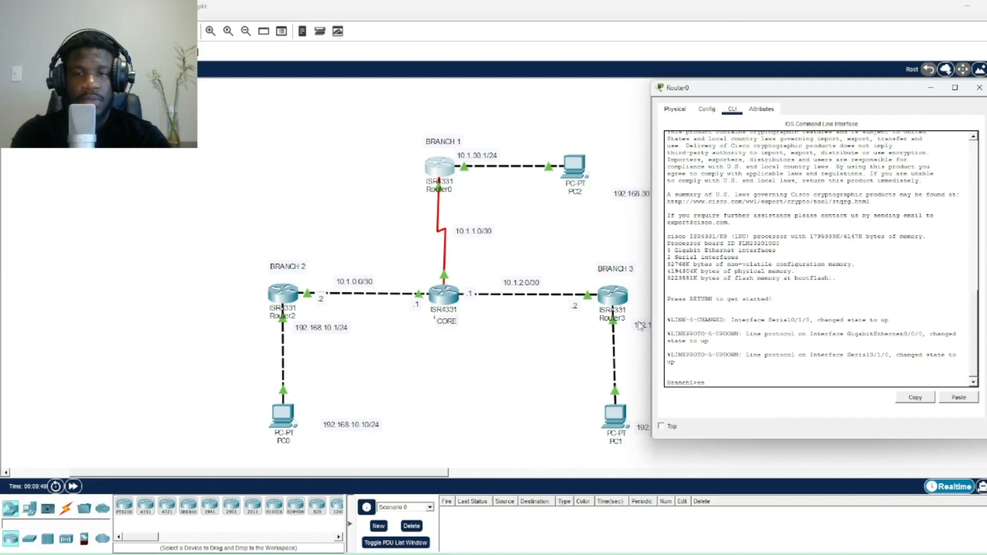
key(Return)
List the Branch 1 router's interfaces with sh ip int br and check the address of Serial0/1/0
text(sh ip)
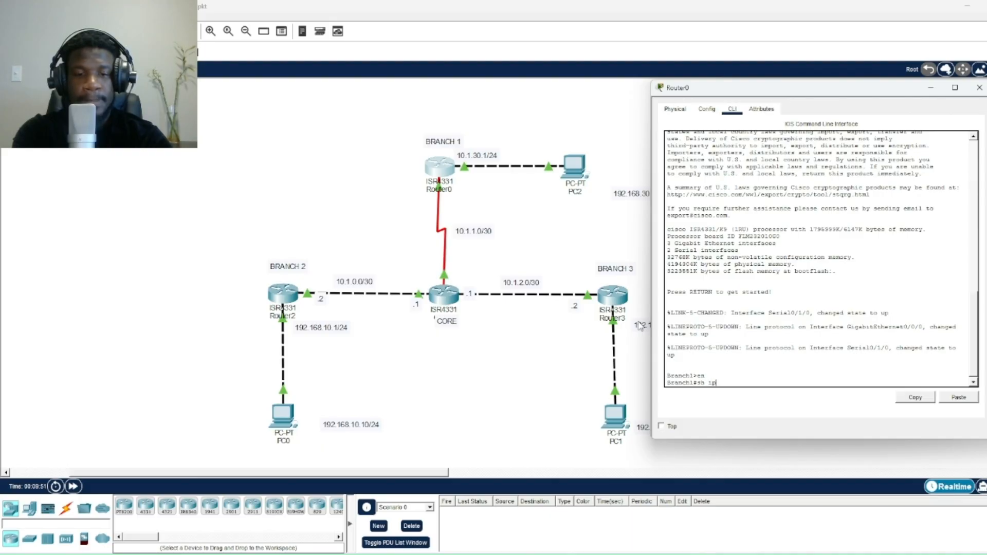
text( int br)
key(Return)
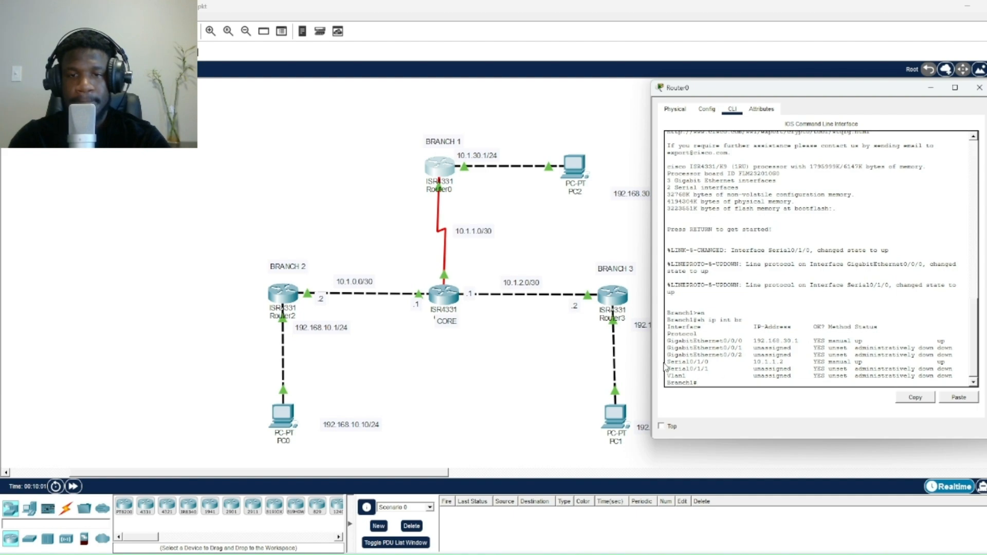
drag(667, 362, 790, 362)
click(790, 362)
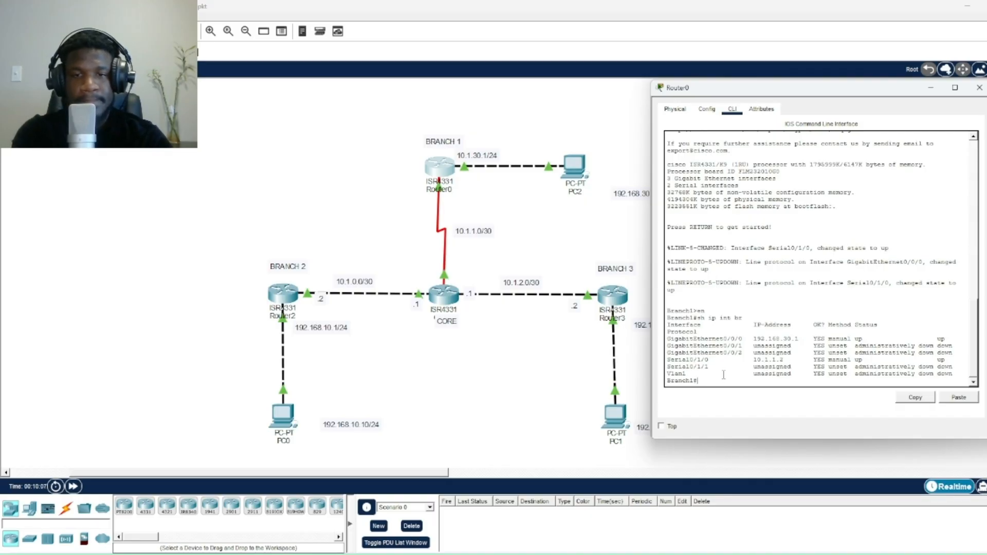
Enter configuration mode on the Branch 1 router, add the default route ip route 0.0.0.0 0.0.0.0 10.1.1.1, and close its window
text(conf t)
key(Return)
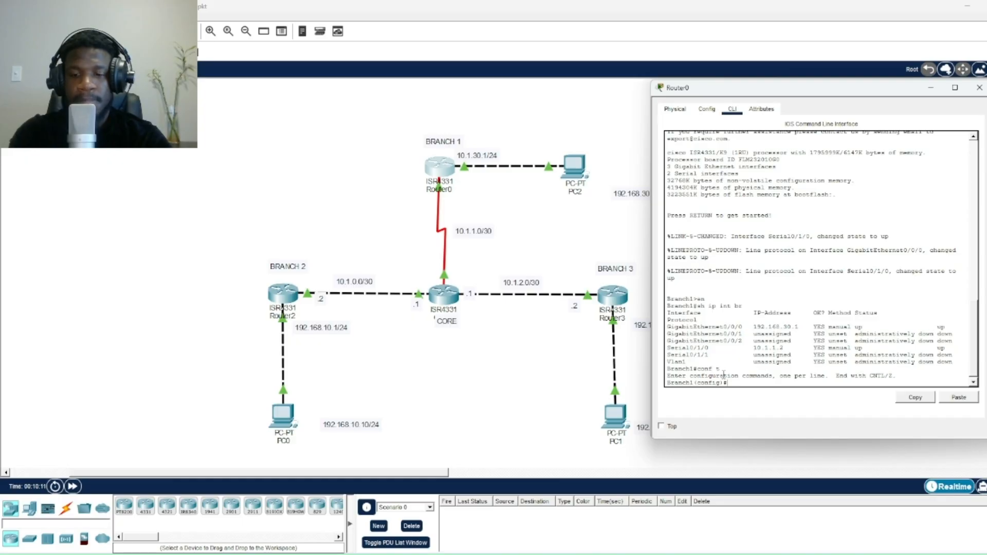
text(i)
text(p rou)
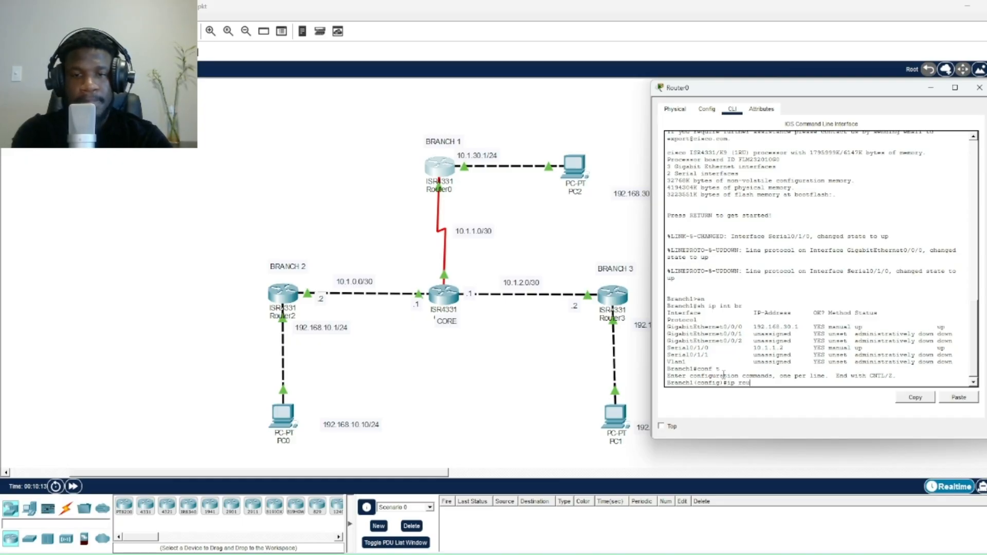
text(te 0.0)
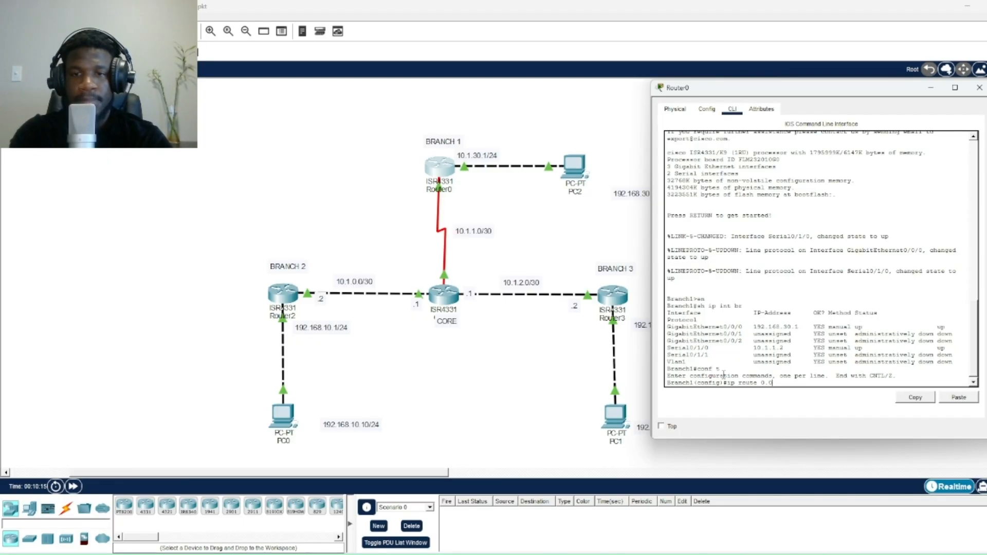
text(.0.0 0.0.0.0 )
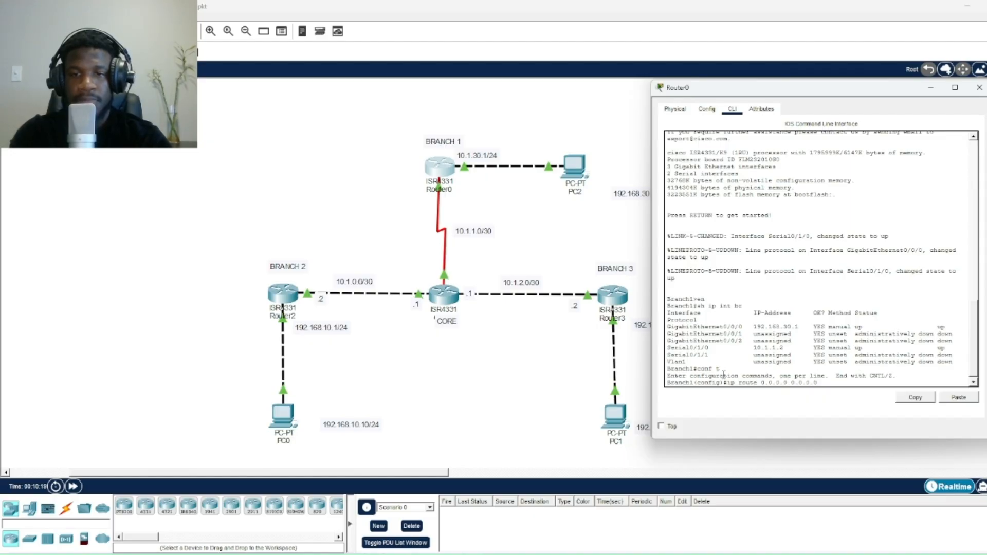
text(10.1.1.1)
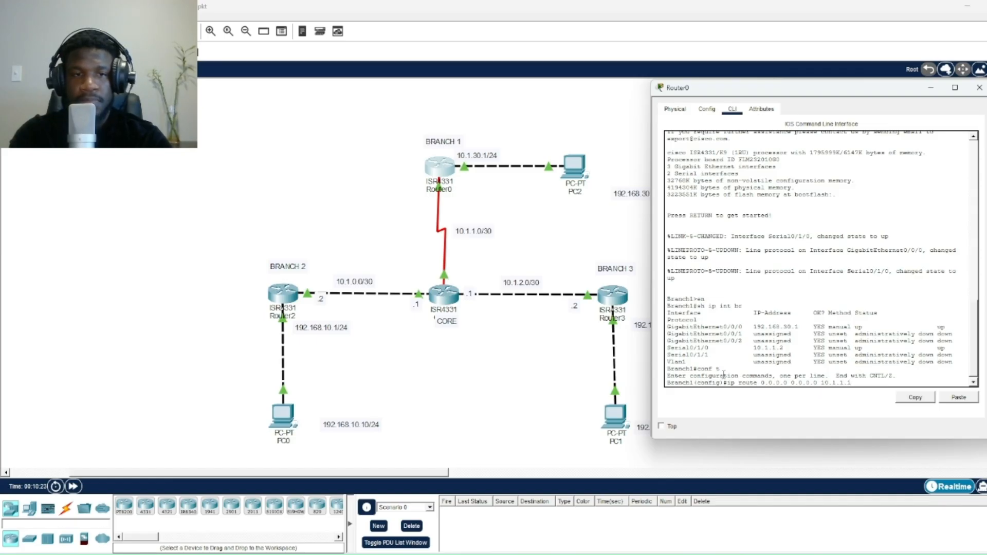
key(Return)
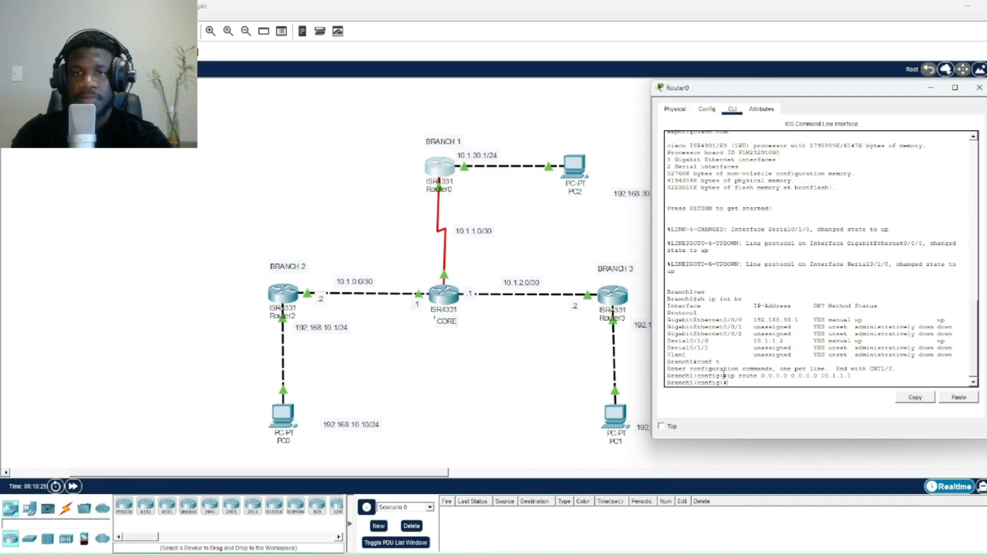
click(979, 88)
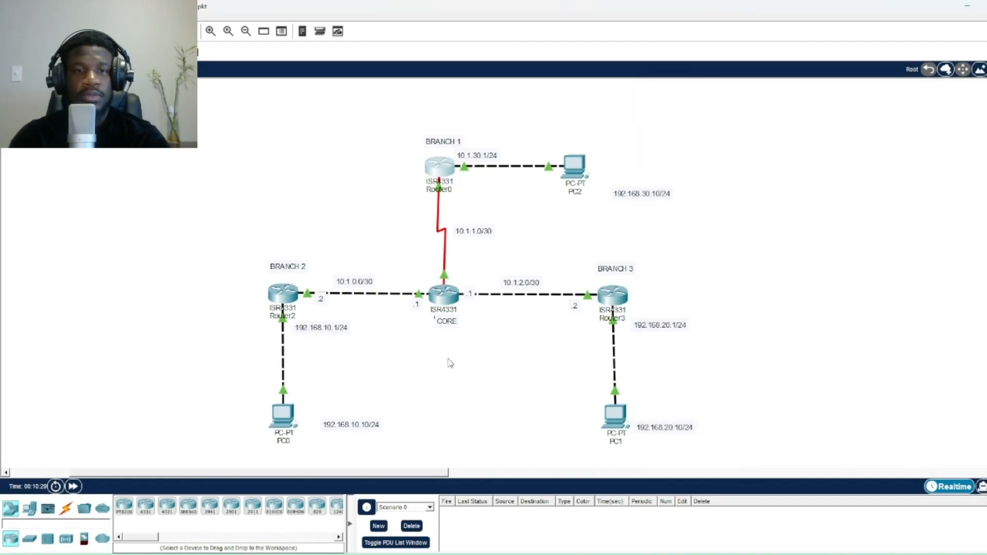
Open the CORE router's command line beside the topology in privileged mode and list its interfaces with sh ip int br
click(448, 292)
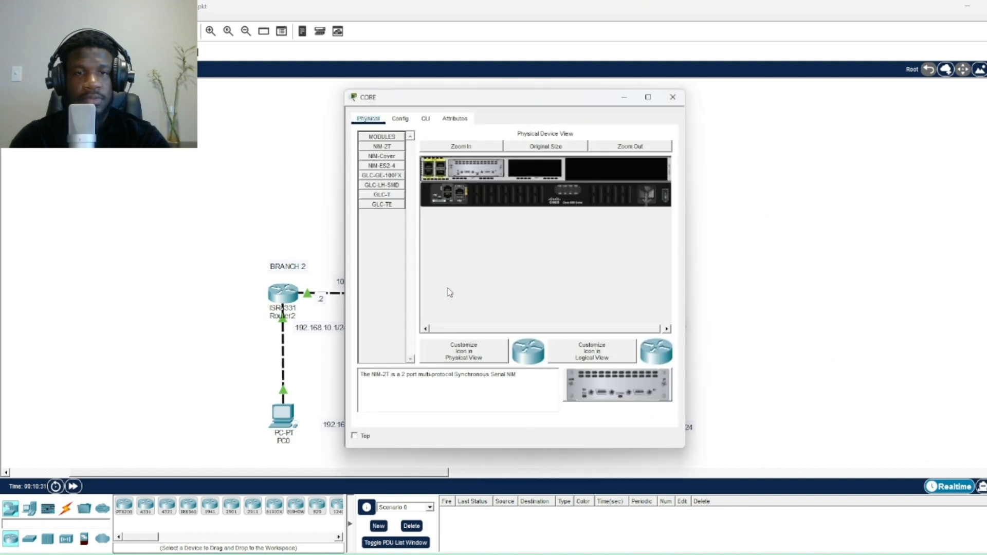
drag(473, 106, 810, 113)
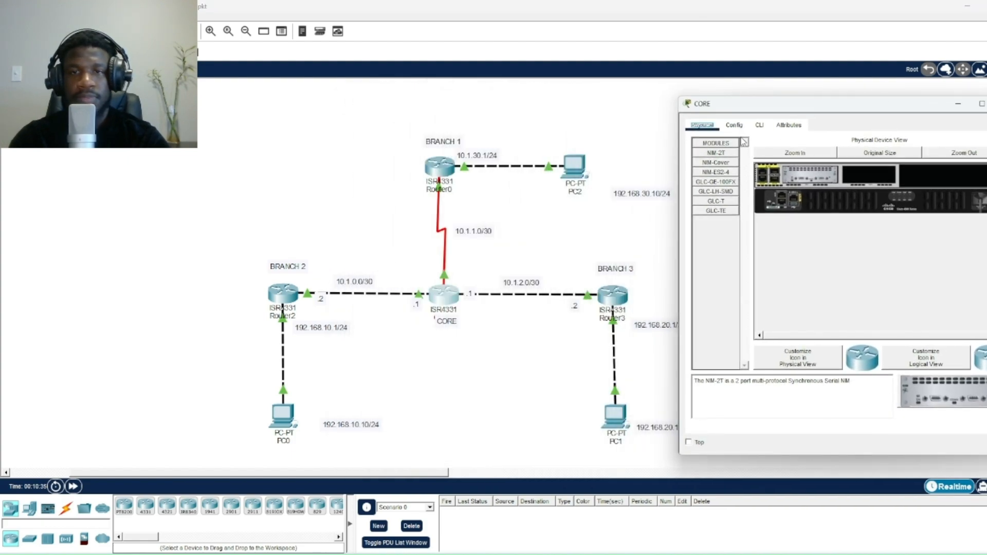
click(759, 125)
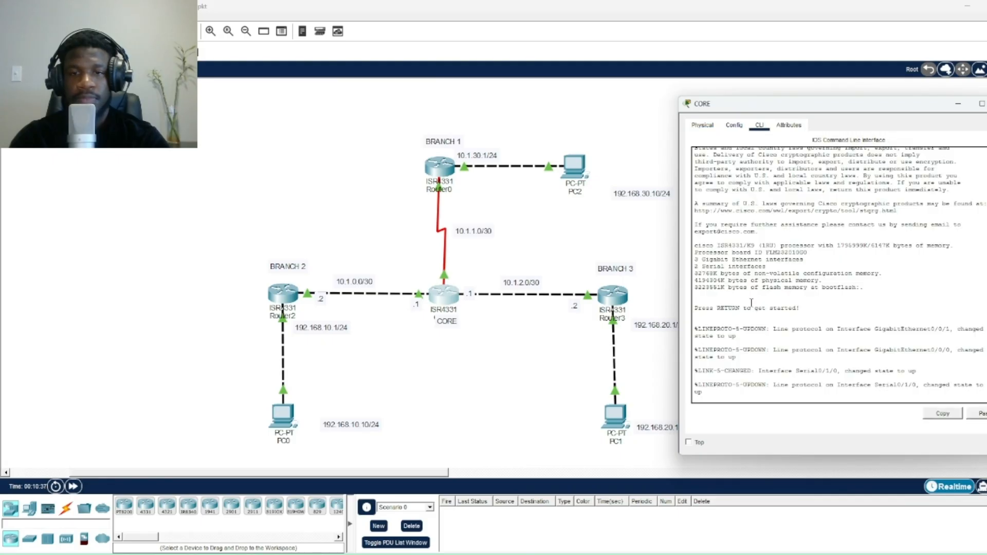
key(Return)
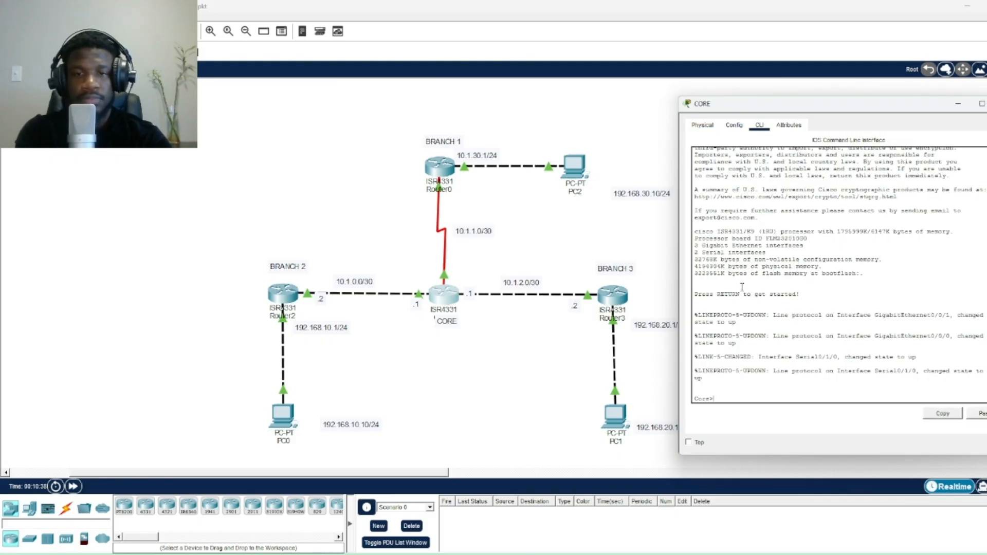
text(en)
key(Return)
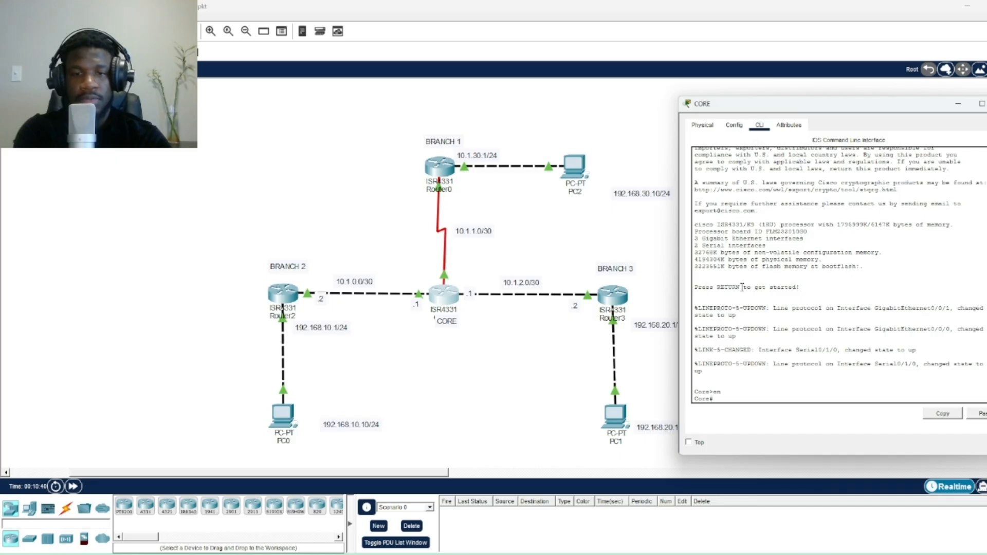
text(sh ip int br)
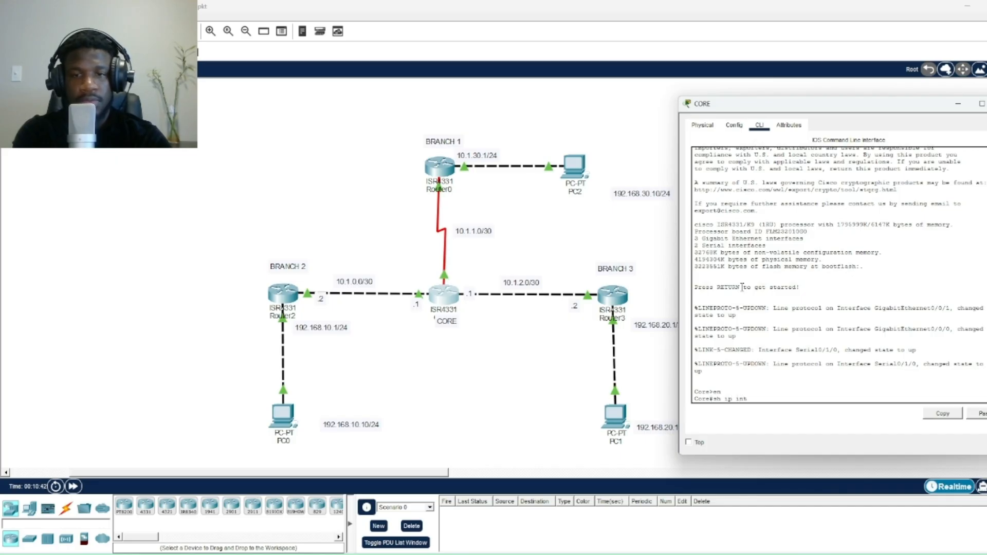
key(Return)
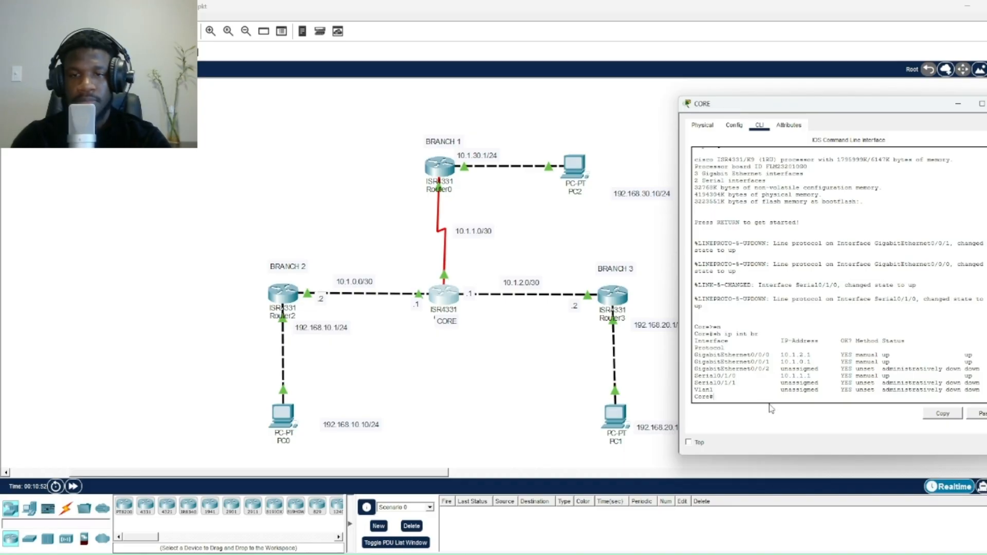
Enter global configuration mode on the CORE router with conf t
key(Return)
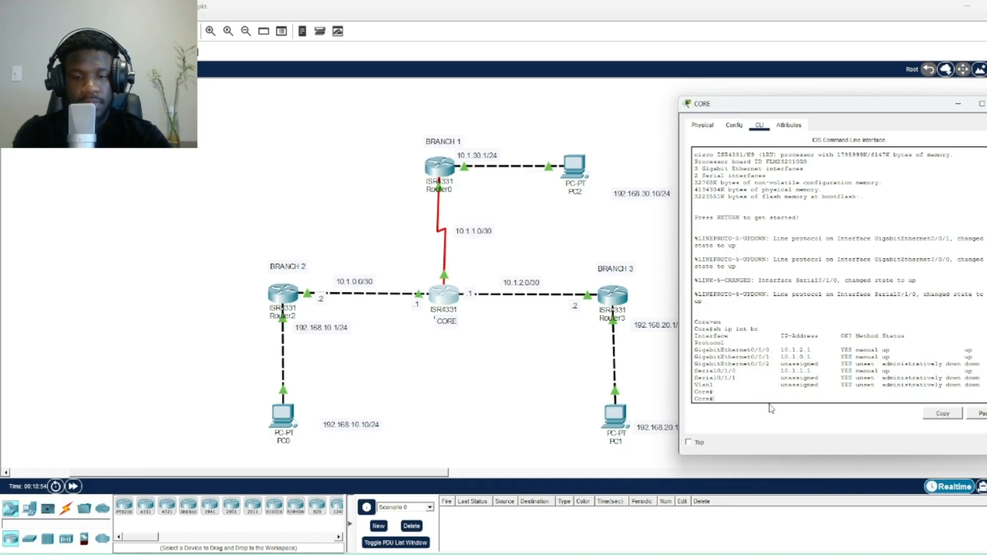
text(conf t)
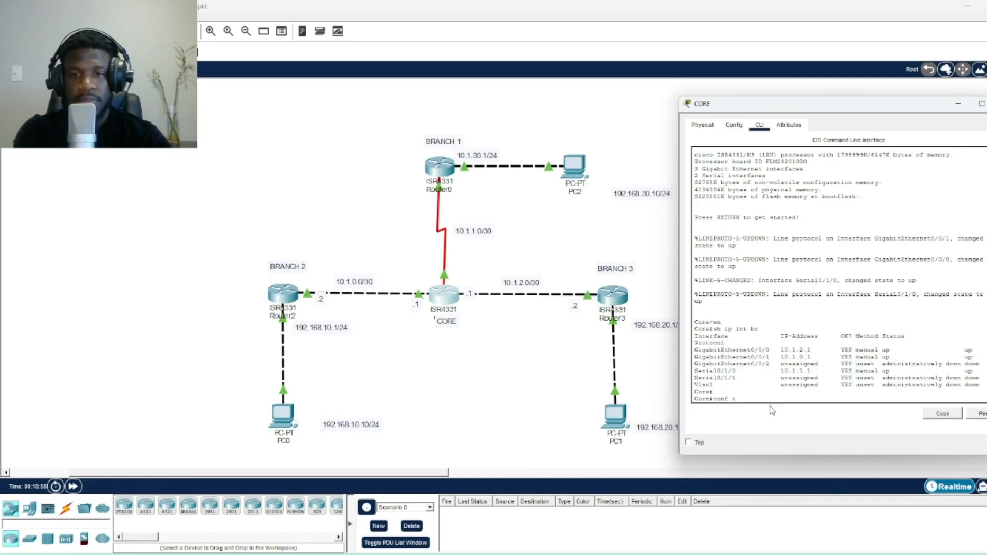
key(Return)
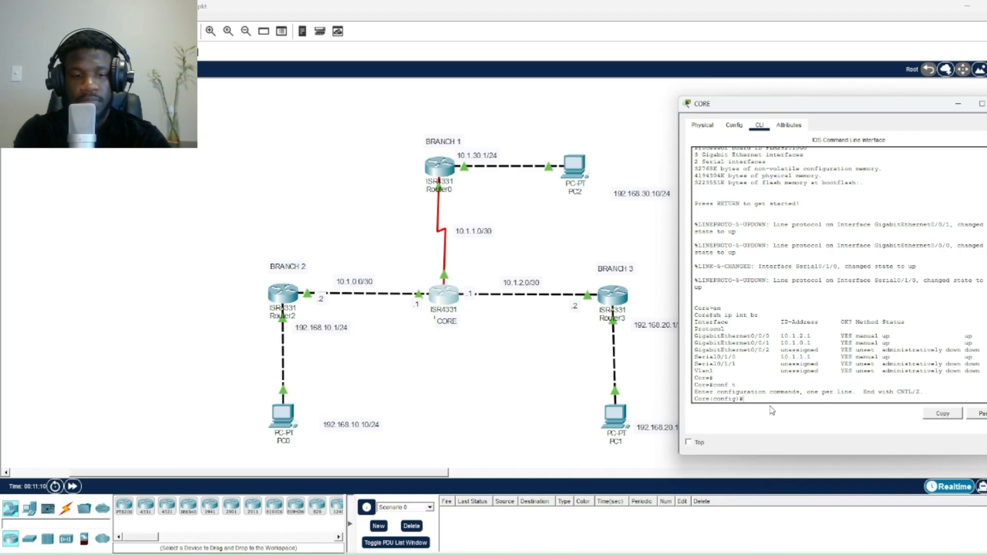
Add a static route to Branch 2's network on the CORE router with ip route 192.168.10.0 255.255.255.0 10.1.0.2
text(ip)
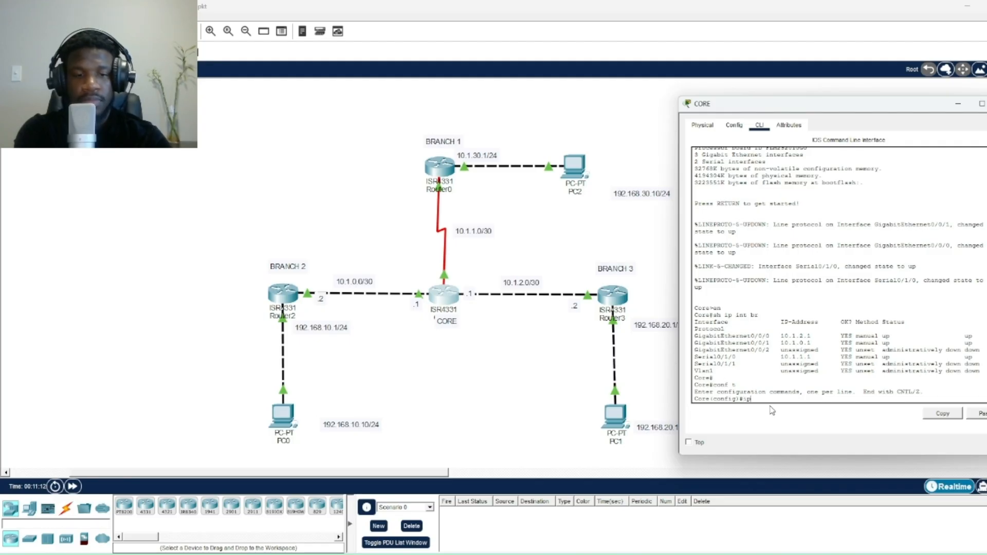
text( route )
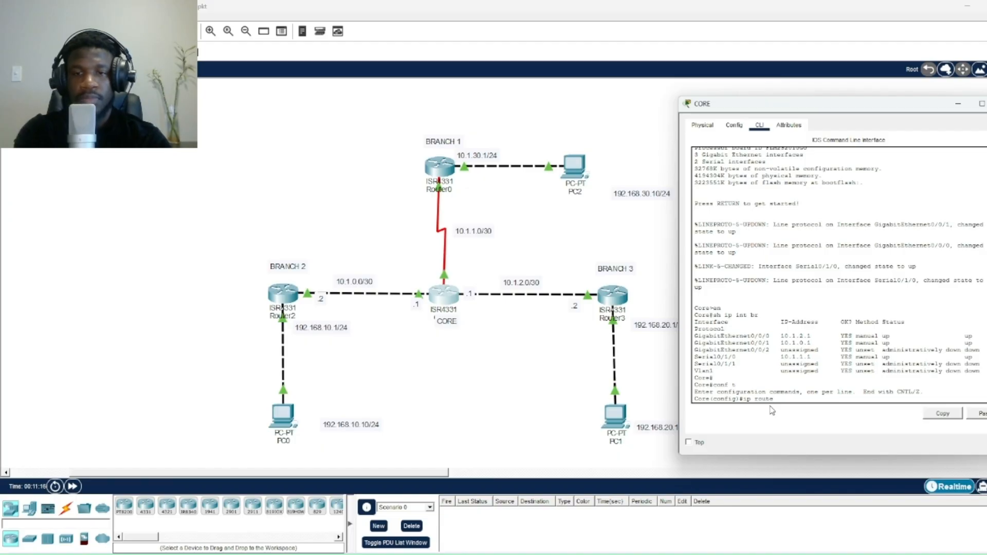
text(192.168)
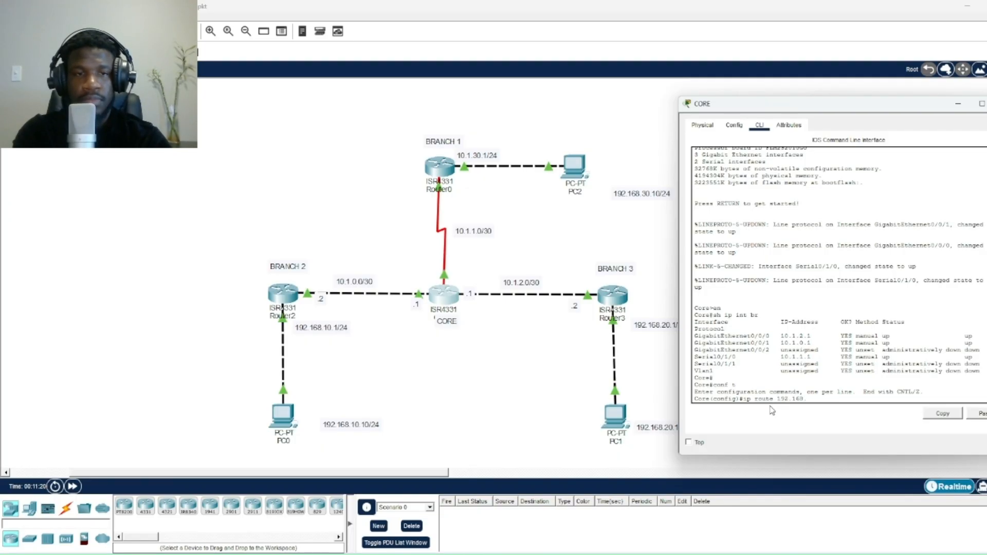
text(.10.)
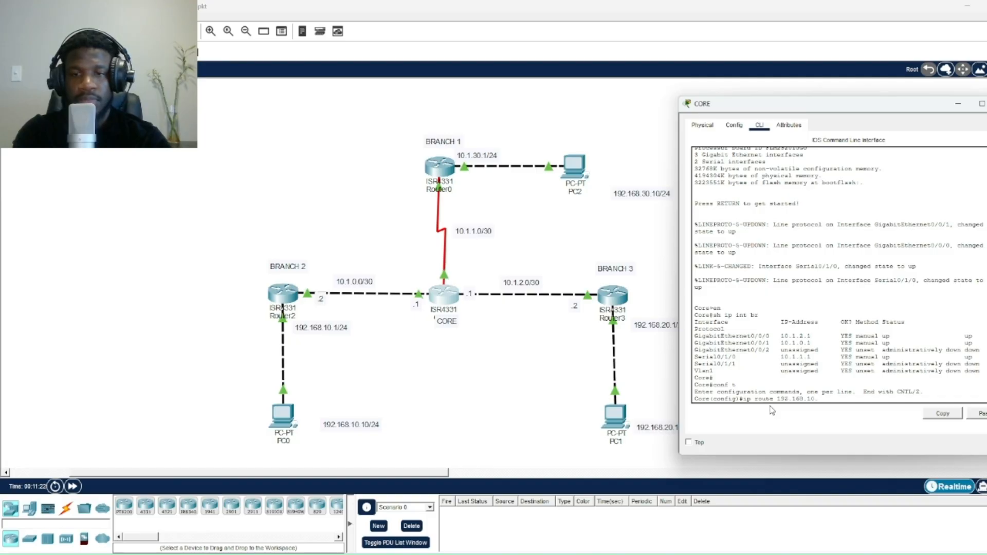
key(BackSpace)
key(BackSpace)
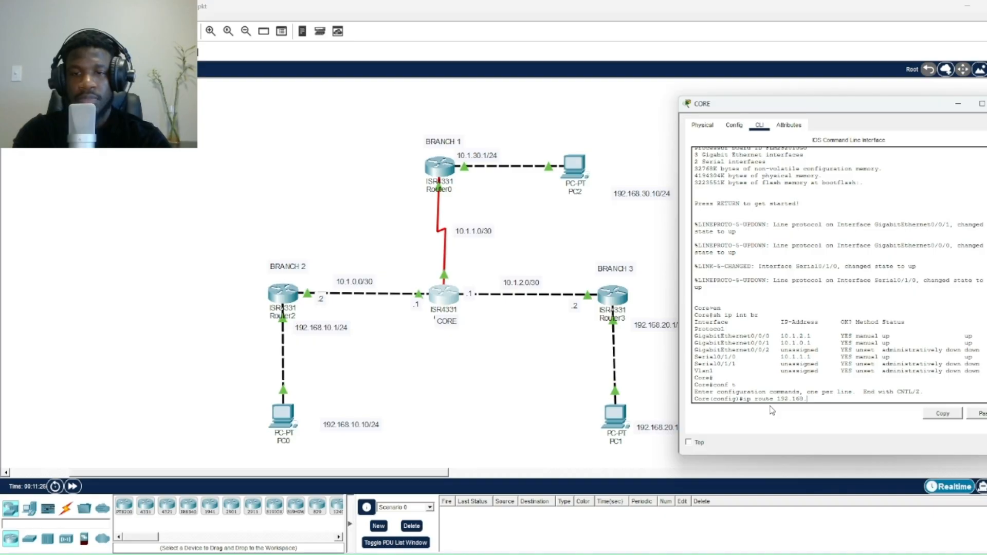
text(10.0 255)
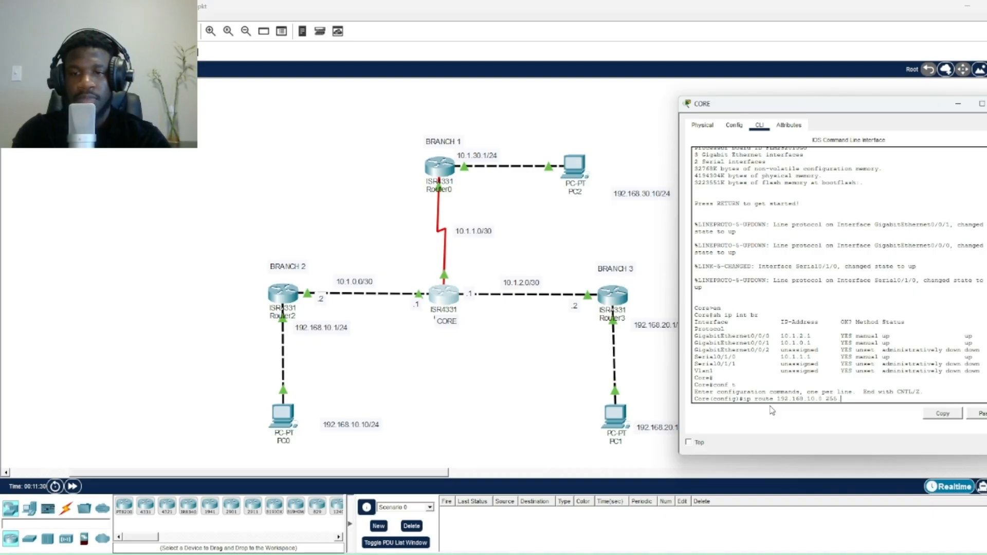
text(.255.255.0 )
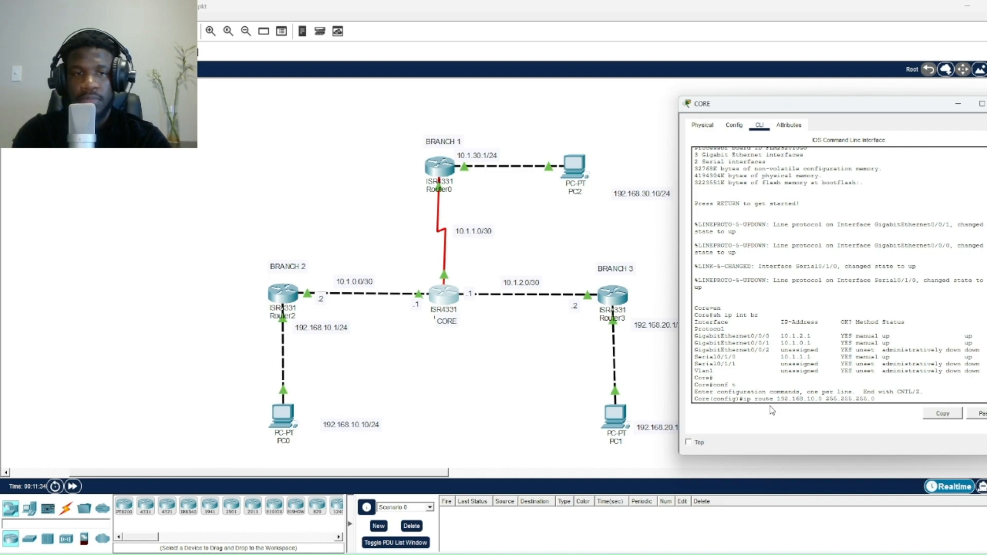
text(10.1.0)
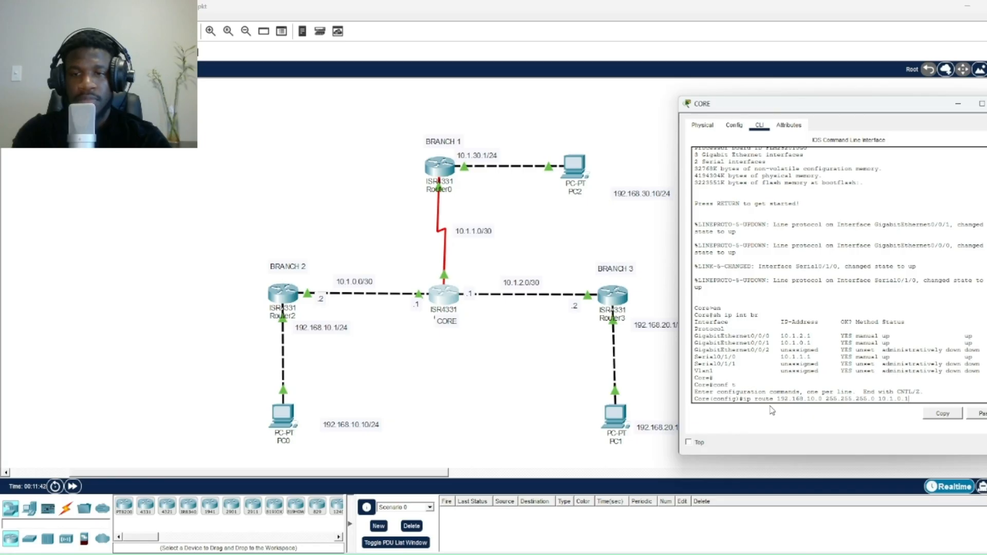
text(.1)
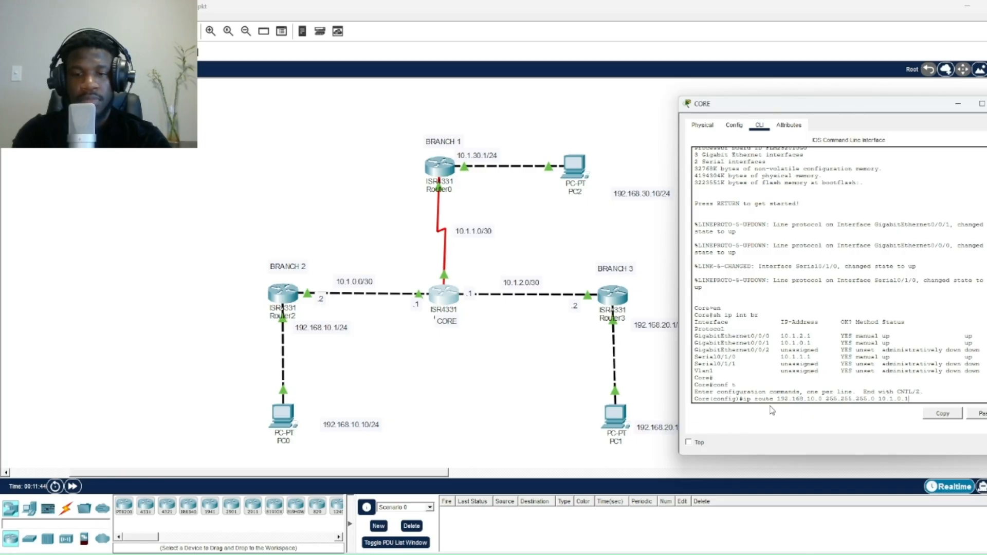
key(BackSpace)
text(2)
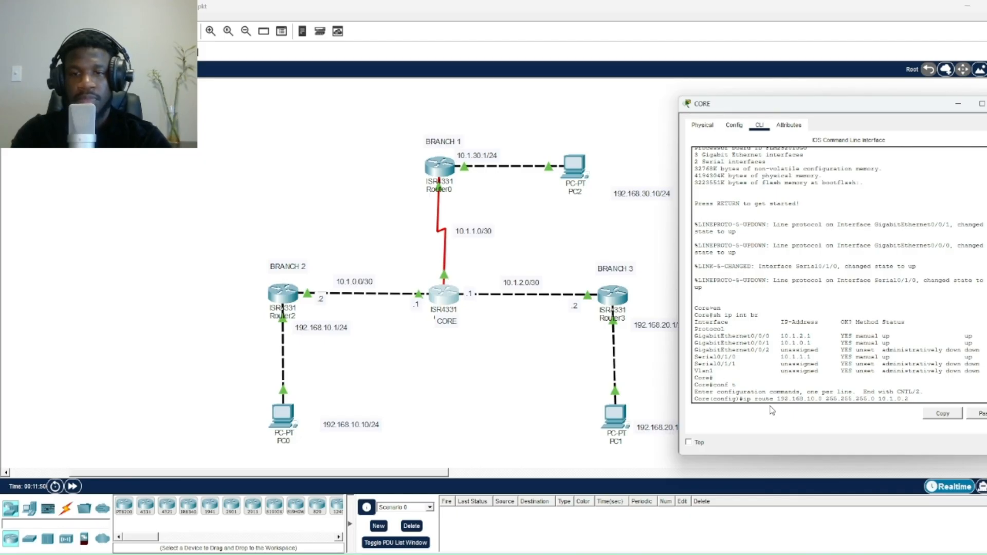
key(Return)
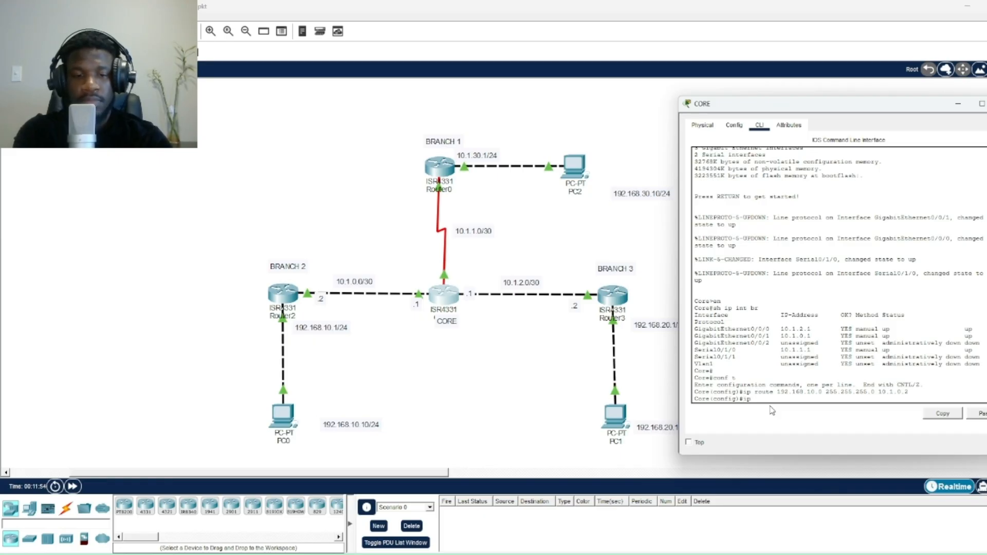
Try to add a static route to Branch 3's network with ip route 192.168.20.0 255.25.255.0 10.1.2.2
text(ip route )
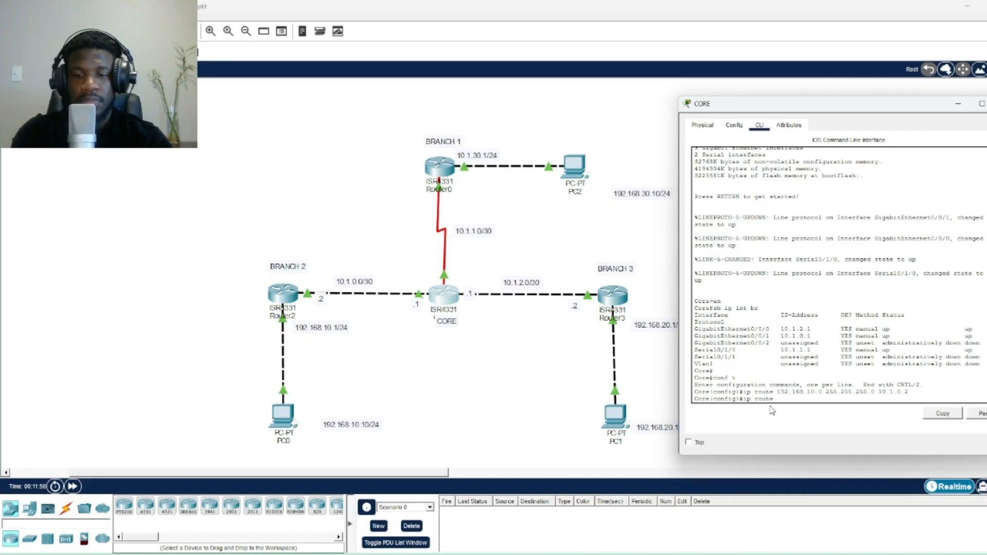
text(192.168)
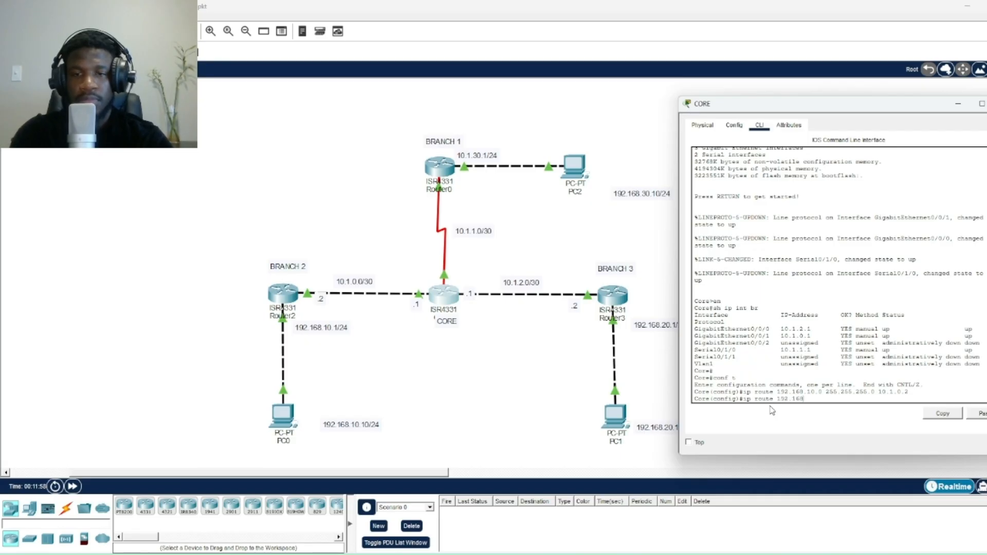
text(.20)
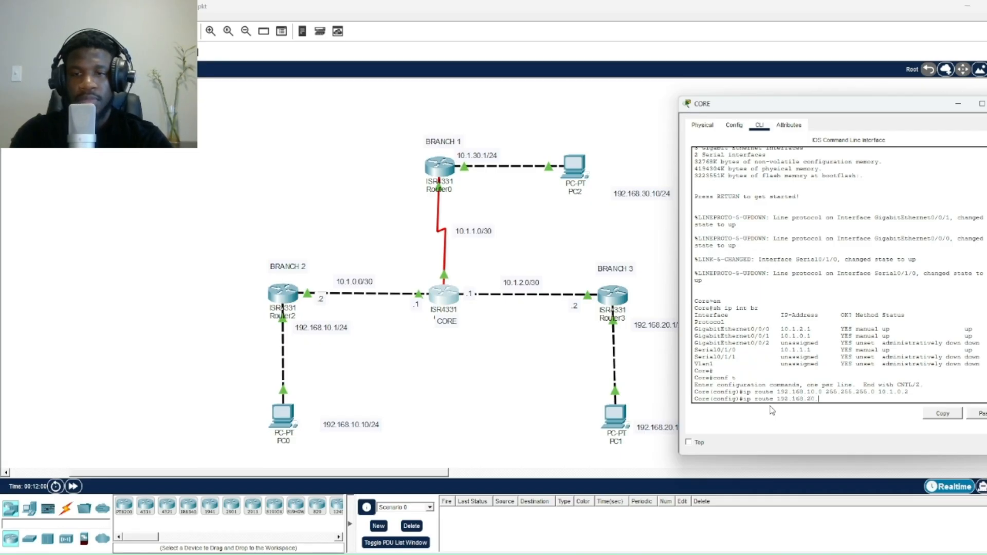
text(.0 255.2)
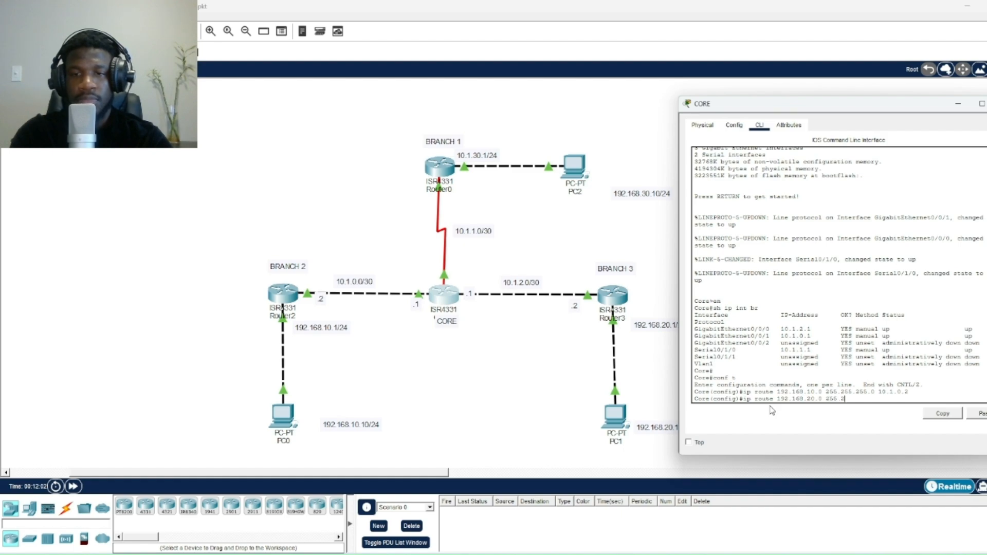
text(5.2)
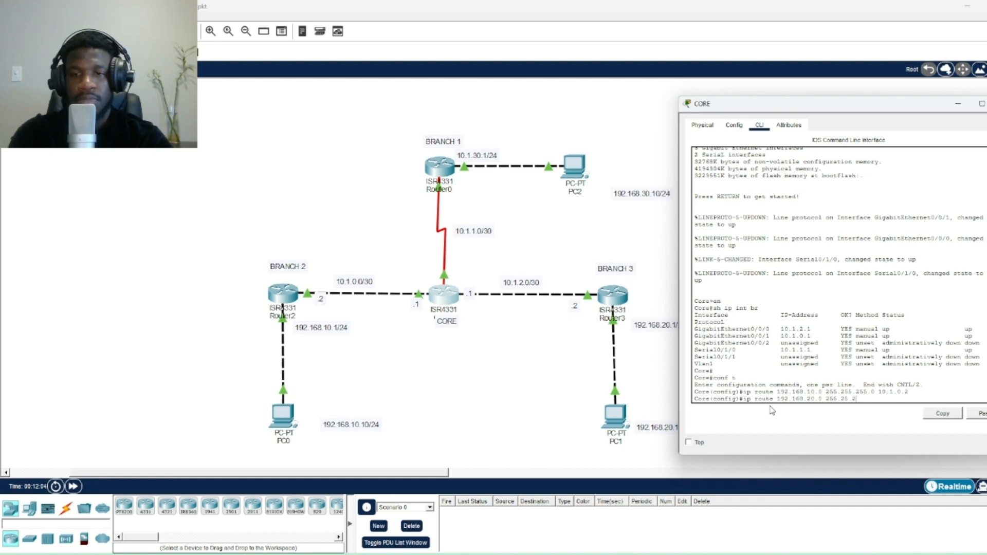
text(55.0 1)
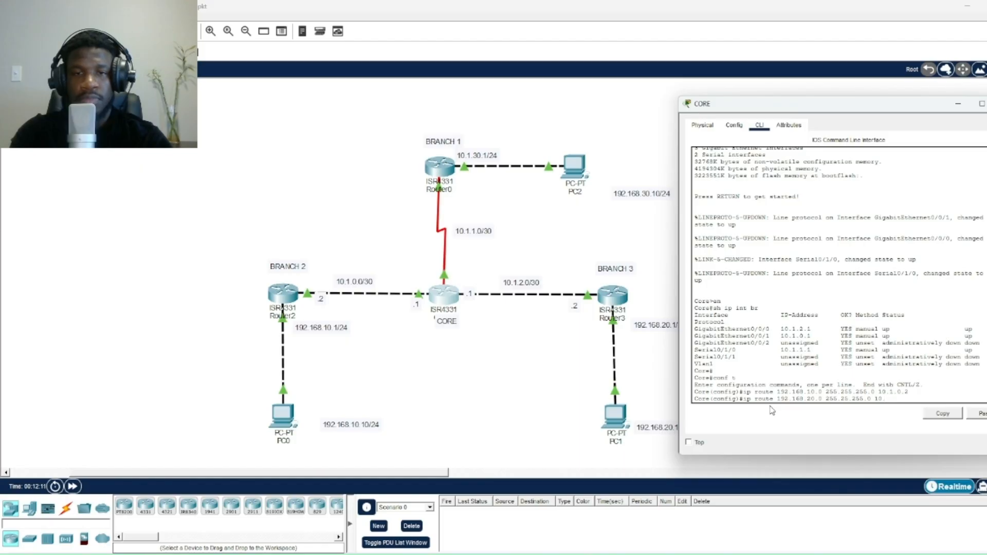
text(0.)
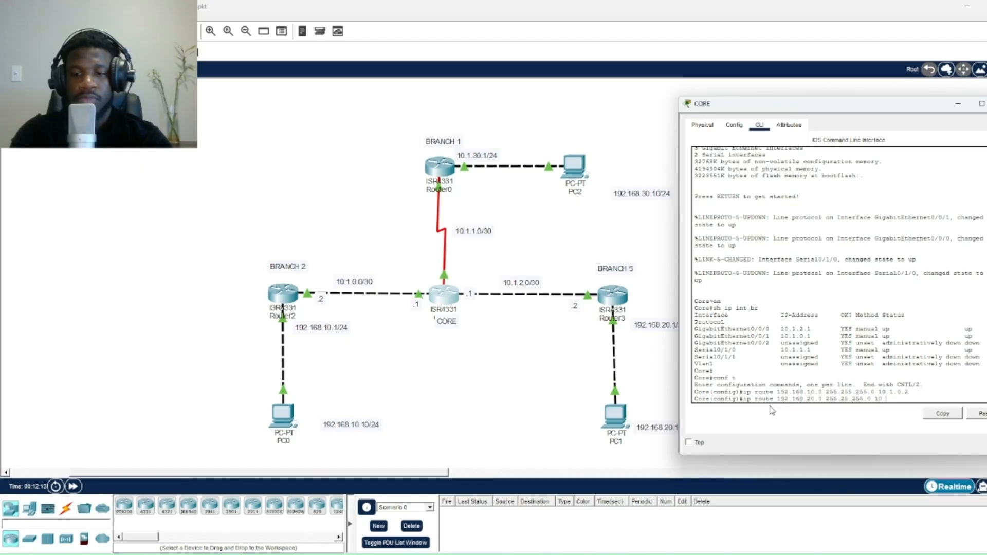
text(1.)
text(2)
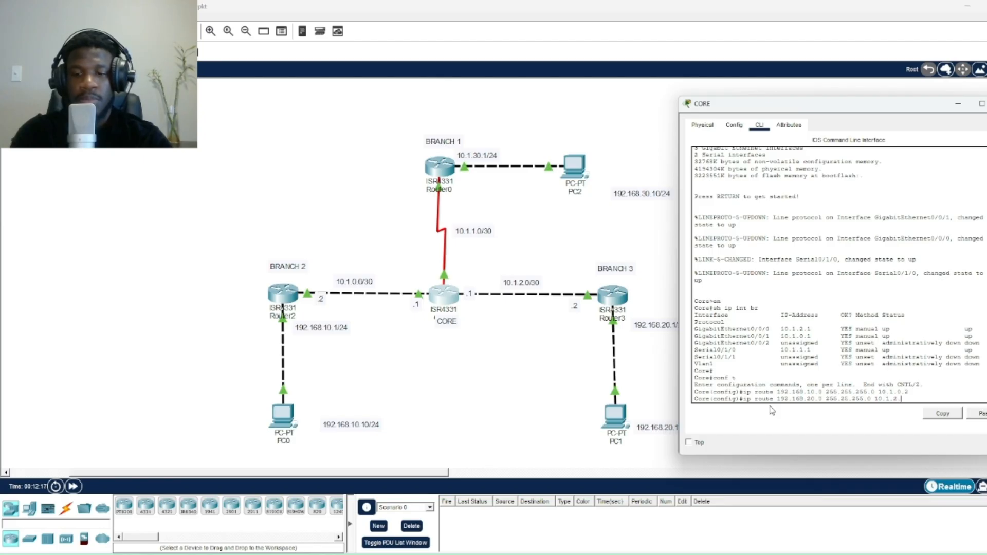
text(.2)
key(Return)
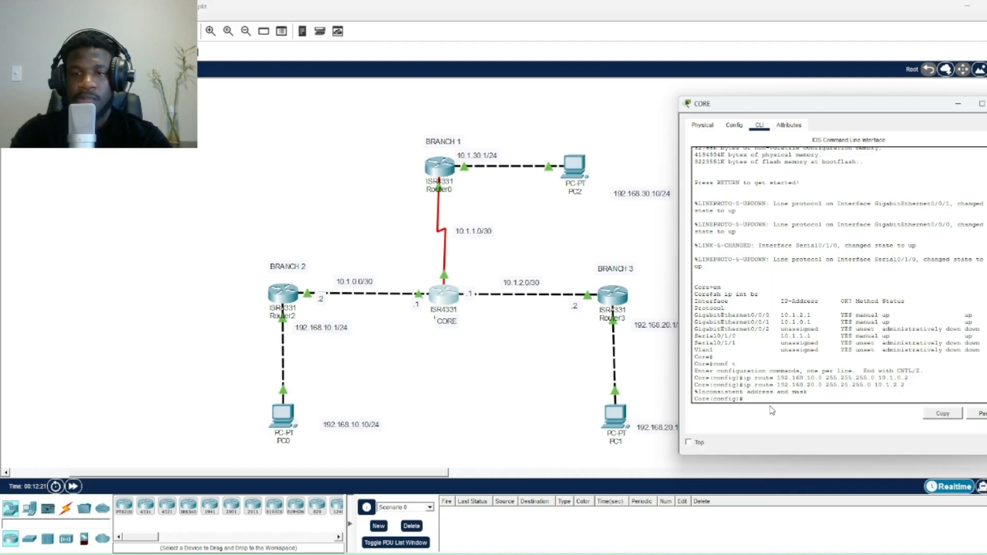
Recall the 192.168.20.0 route command, correct its mask to 255.255.255.0, and submit it
key(Up)
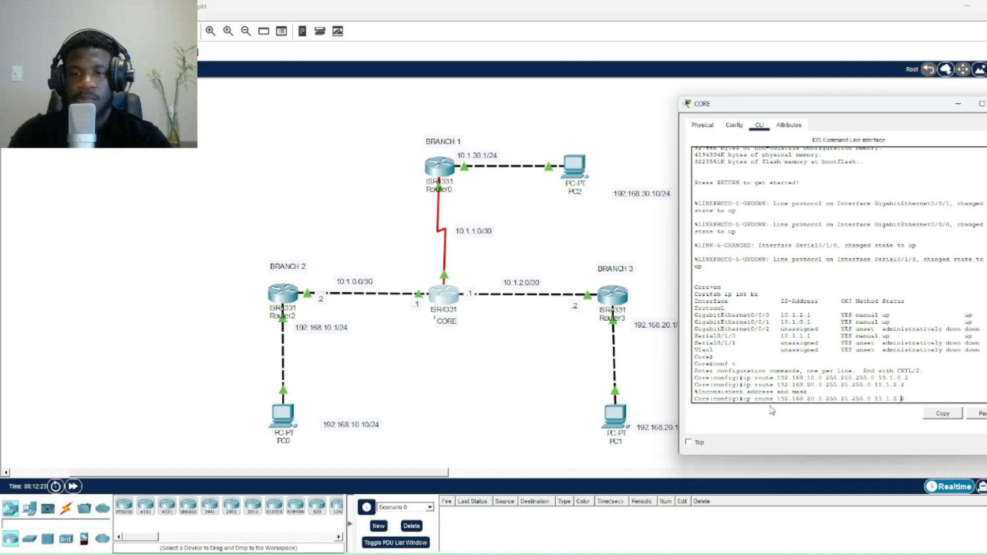
key(Left)
key(Left)
key(Left)
key(Left)
key(Left)
key(Left)
key(Left)
key(Left)
key(Left)
key(Left)
key(Left)
key(Left)
key(Left)
key(Left)
key(Left)
text(5)
key(Return)
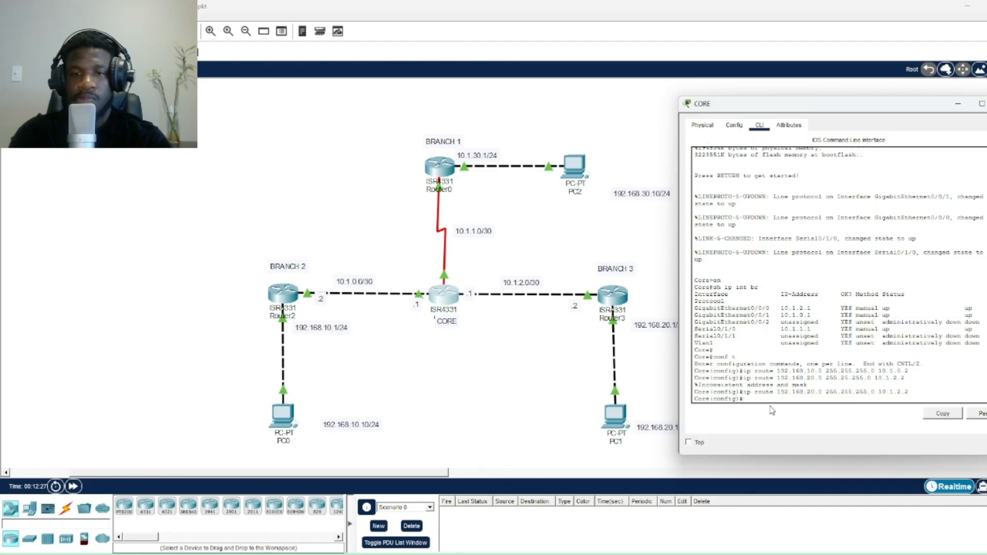
Recall the last route command, edit it to network 192.168.30.0 with next hop 10.1.1.1, and keep the CORE window on top
key(Up)
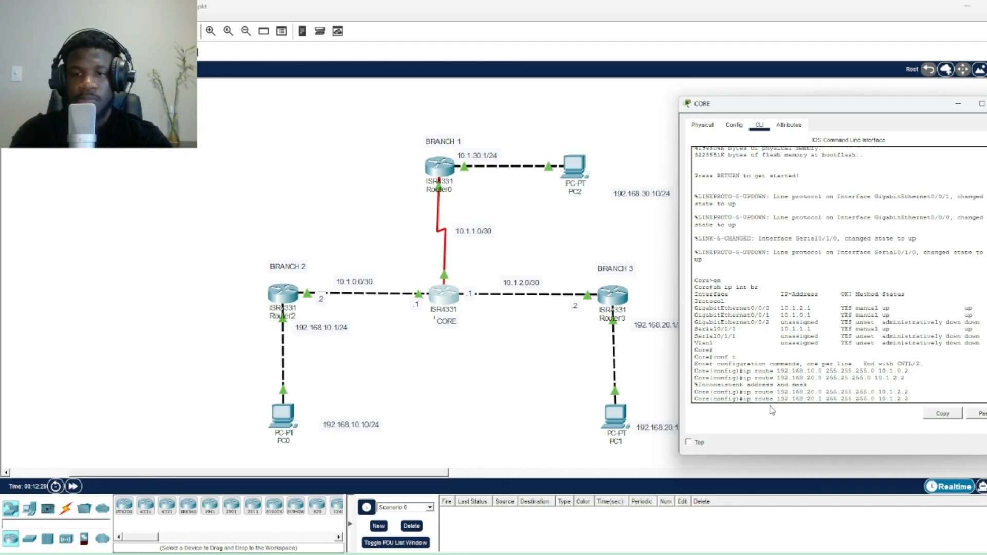
key(BackSpace)
text(3)
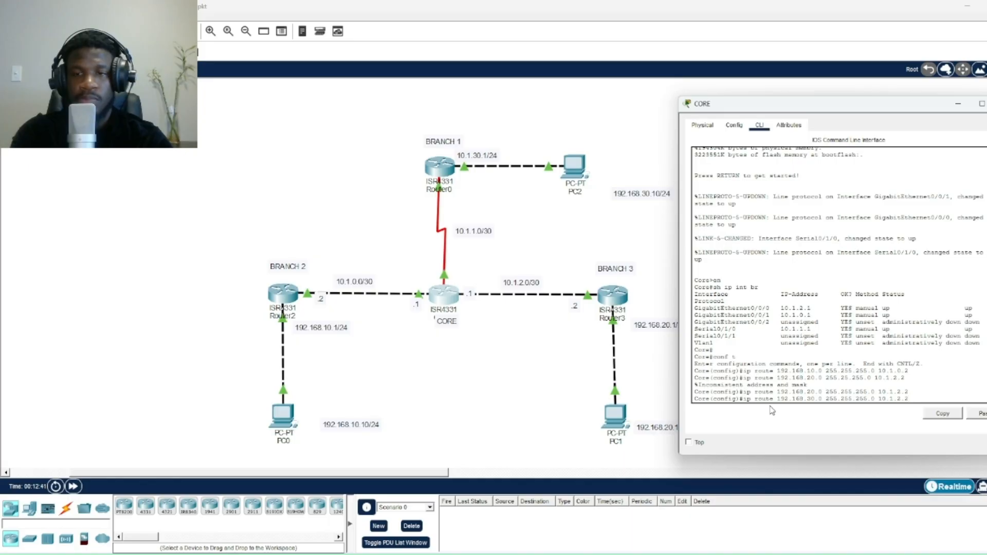
key(BackSpace)
key(BackSpace)
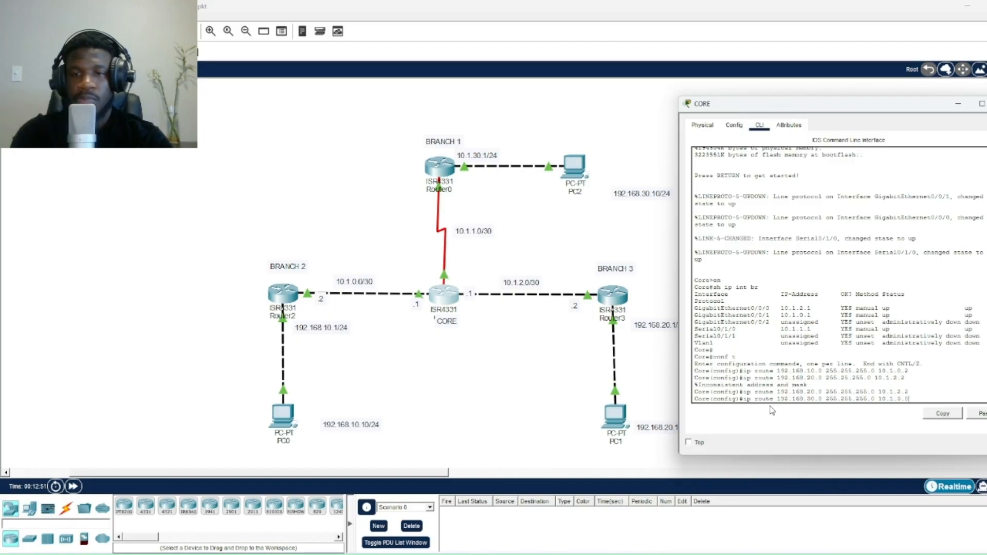
key(BackSpace)
key(BackSpace)
key(BackSpace)
text(1.)
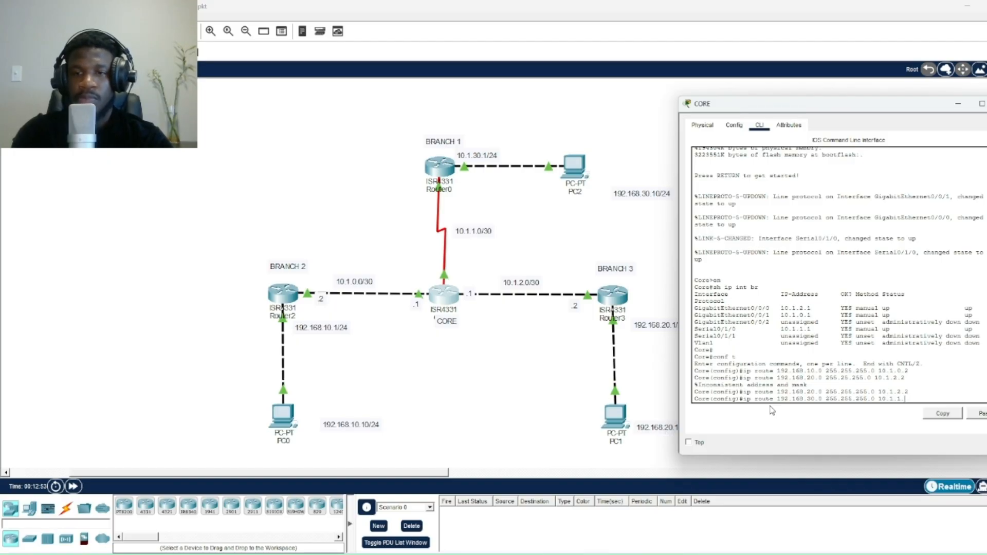
text(1)
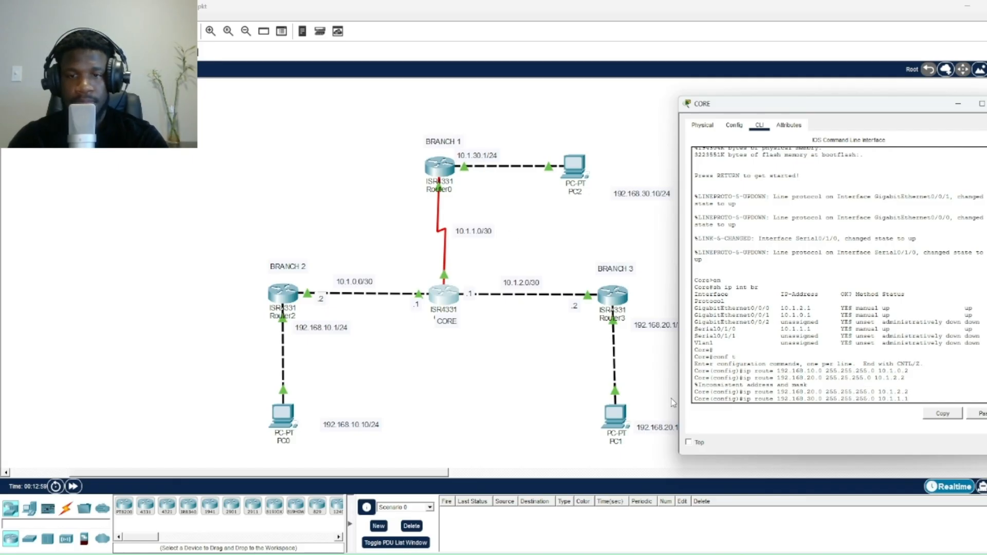
click(689, 442)
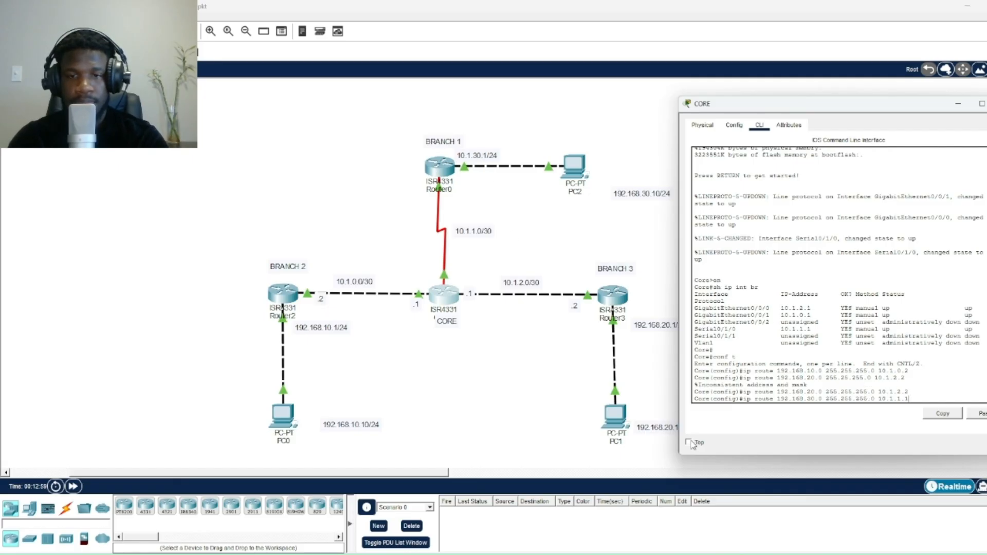
double_click(478, 156)
click(472, 149)
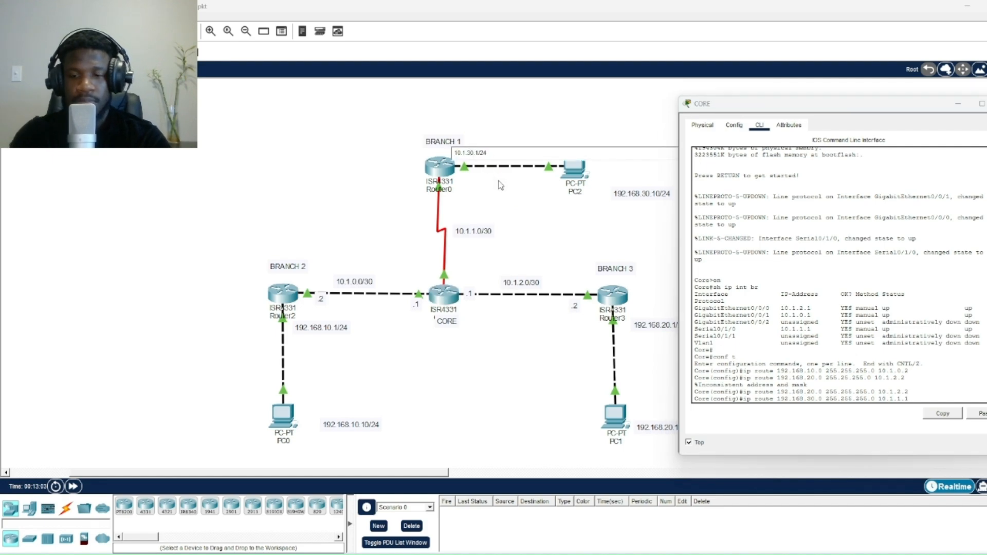
key(BackSpace)
key(BackSpace)
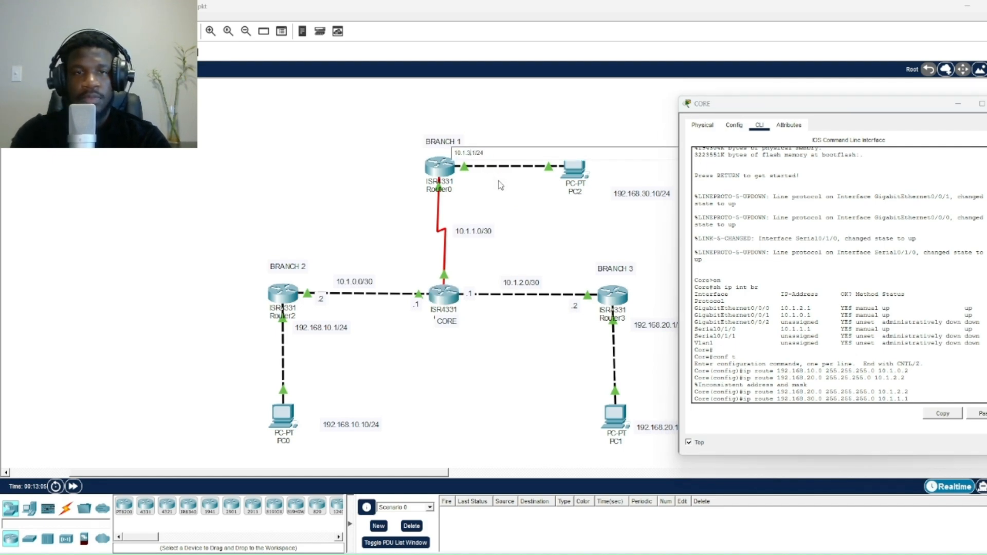
text(0.)
click(504, 112)
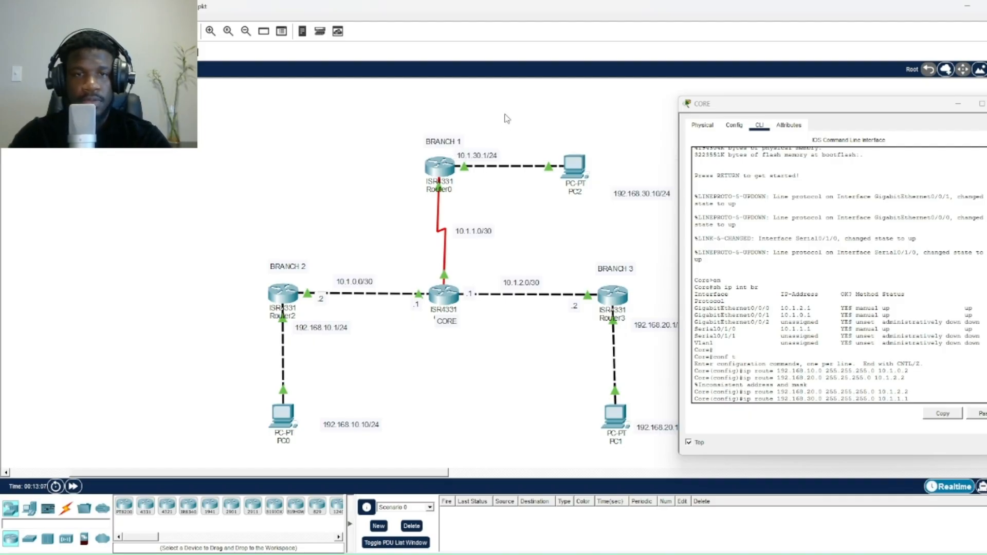
Try to add a static route to Branch 1's network on the CORE router with ip route 192.168.30.0 255.255.255.0 10.1.1.1
click(478, 234)
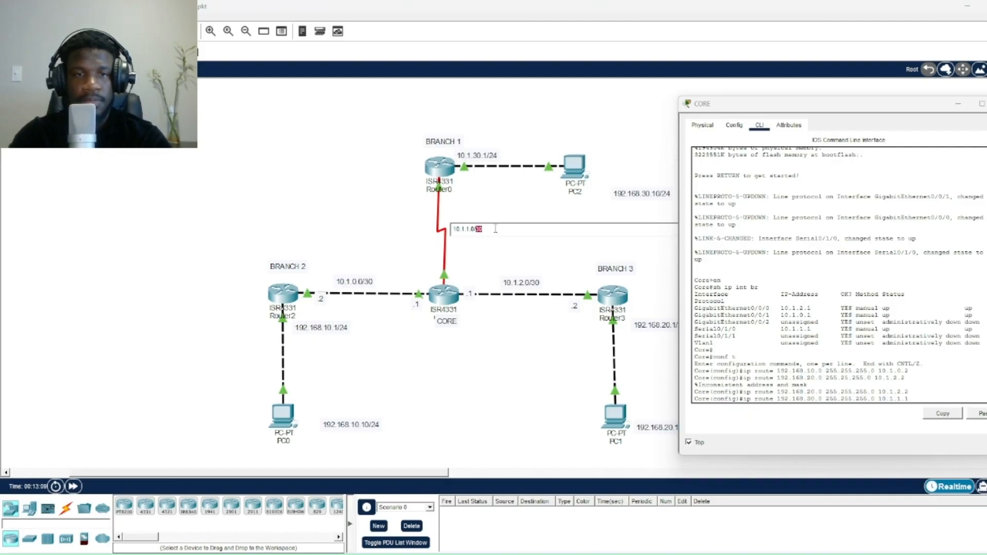
triple_click(496, 229)
click(495, 214)
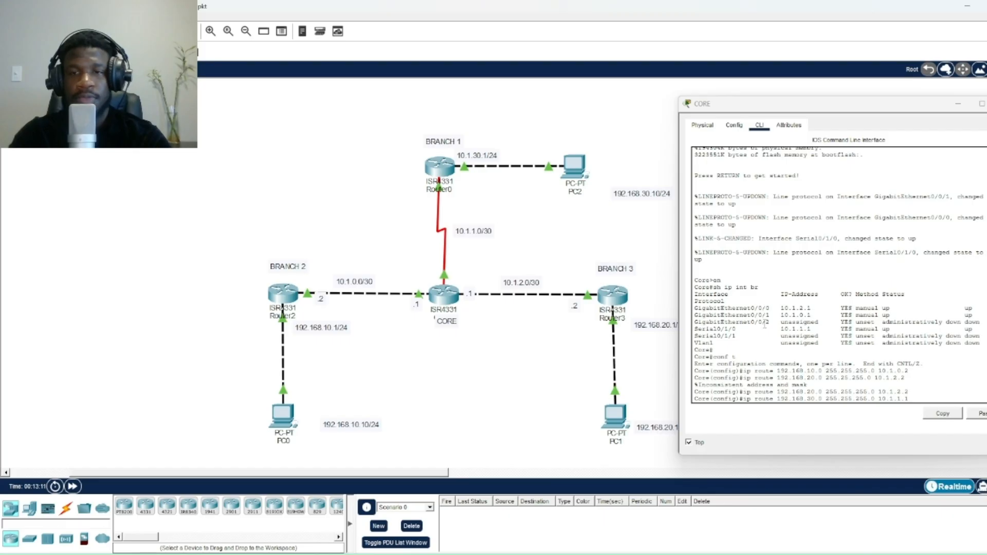
click(909, 399)
key(Return)
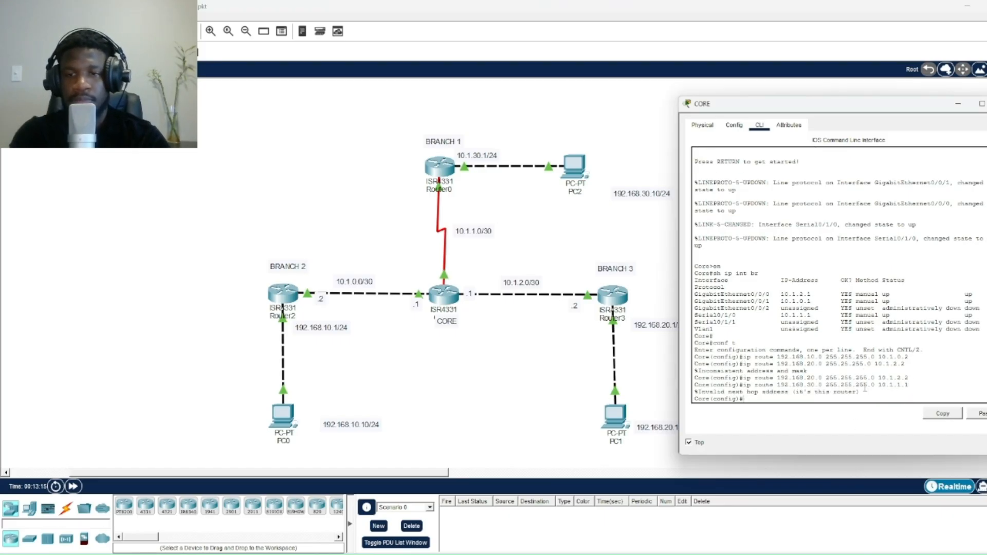
Resubmit the Branch 1 route as ip route 192.168.30.0 255.255.255.0 10.1.1.2 and exit the CORE router's configuration mode
key(Up)
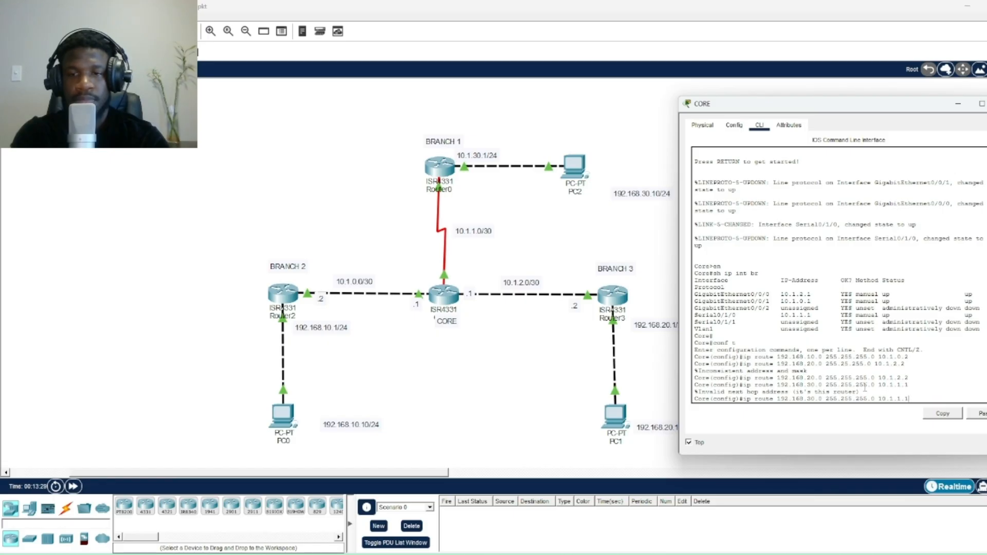
key(BackSpace)
text(2)
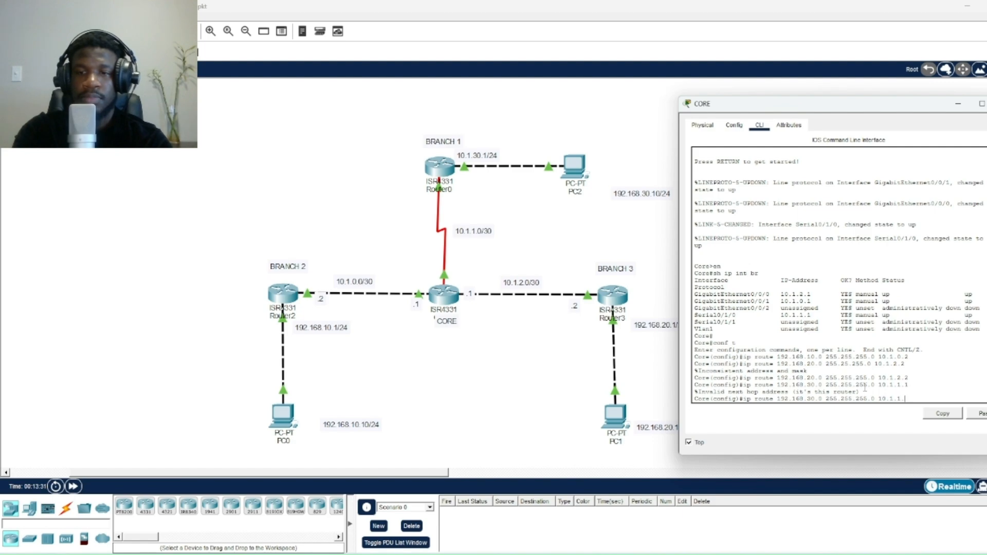
key(Return)
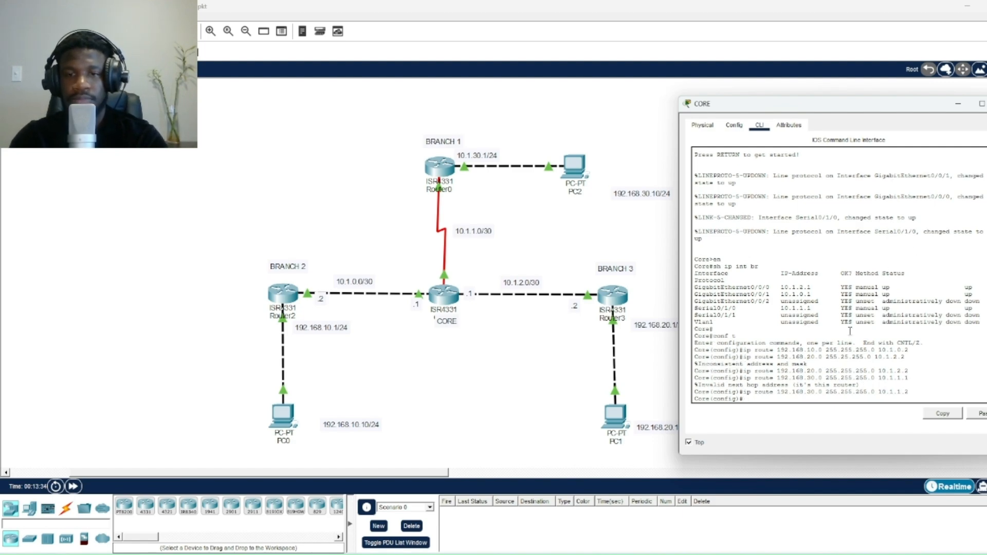
text(exit)
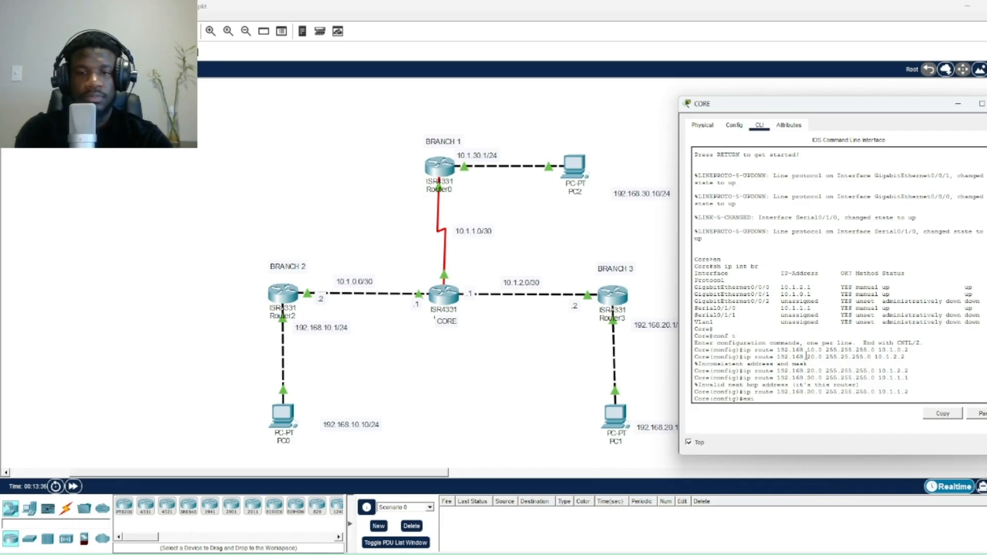
key(Return)
key(Return)
key(Return)
key(Return)
key(Return)
key(Return)
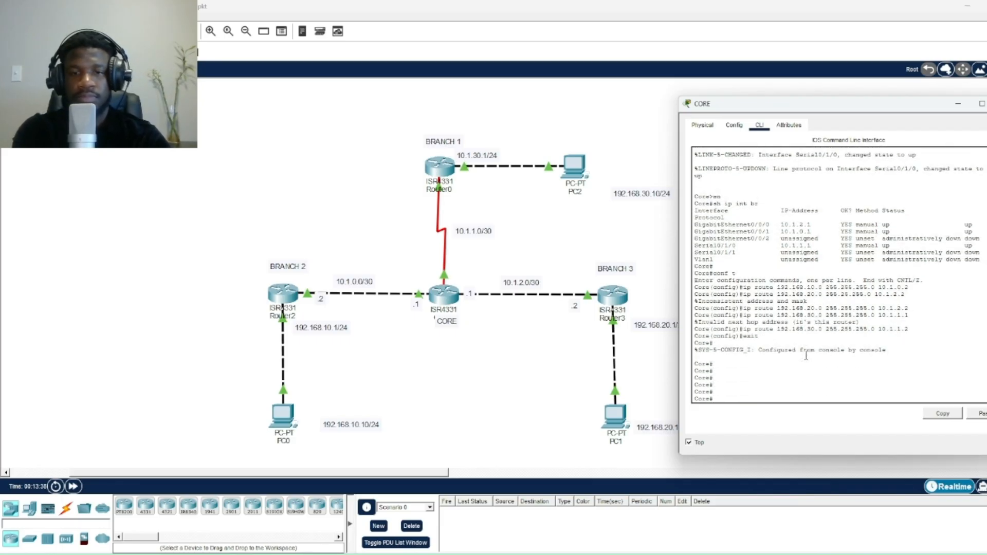
Display the CORE router's routing table with sh ip route, examine its static routes, and close the router's window
text(sh ip route)
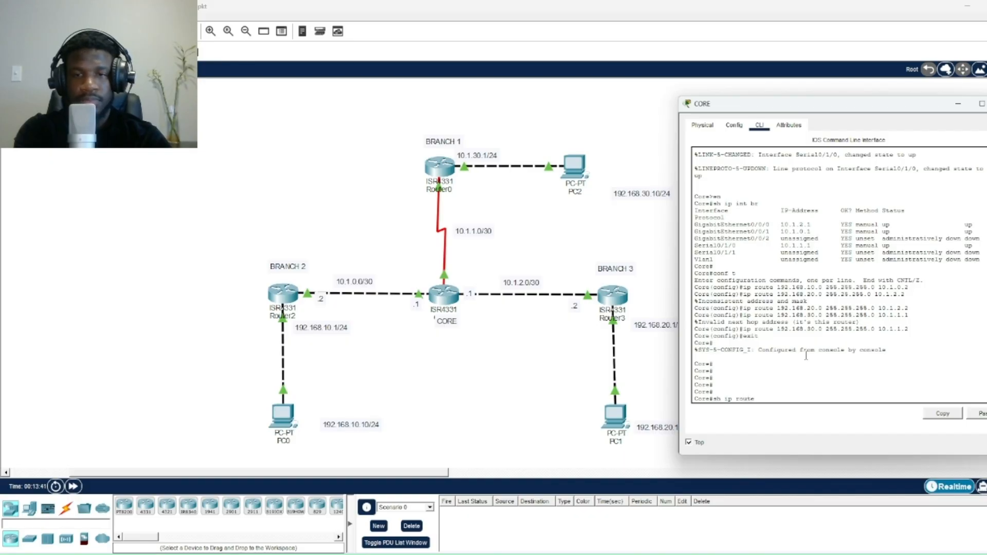
key(Return)
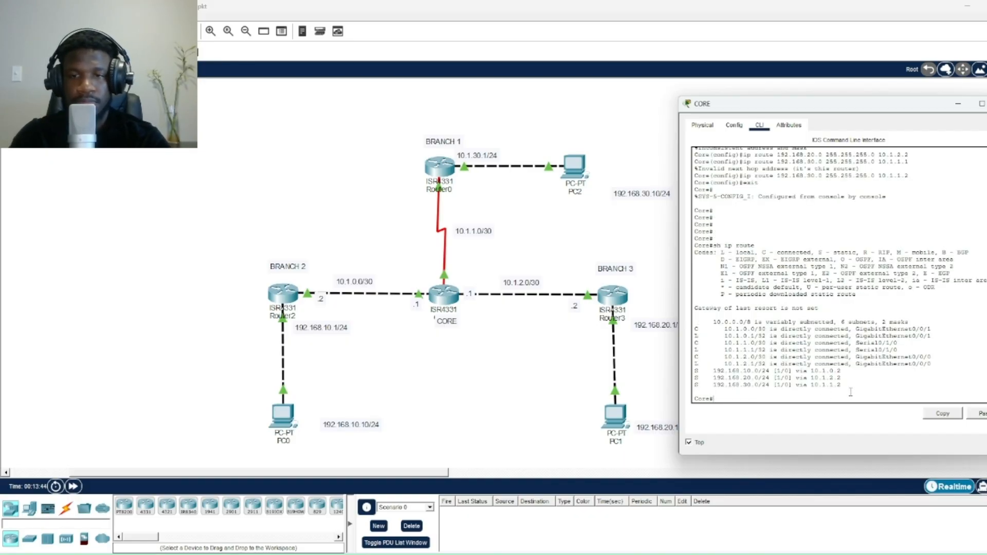
drag(843, 385, 696, 371)
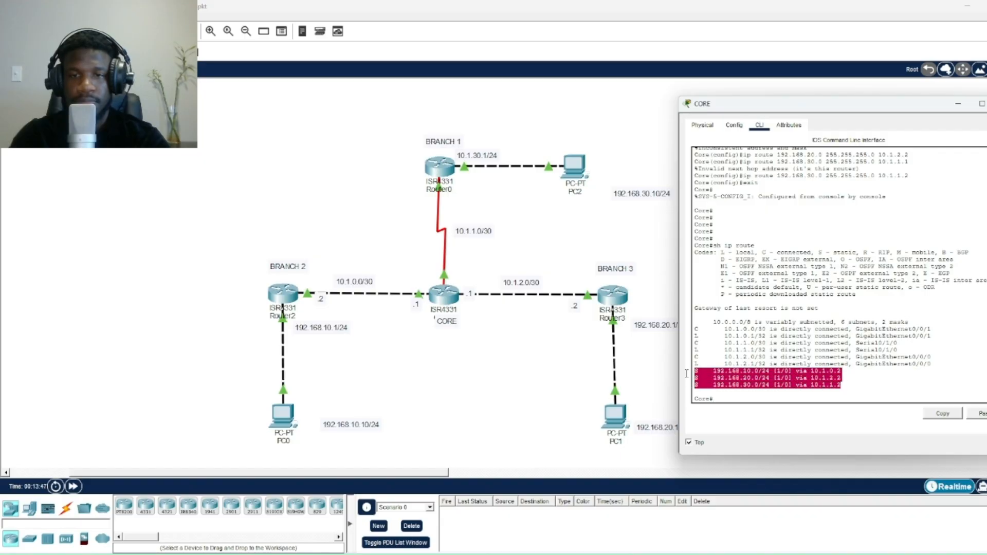
click(727, 394)
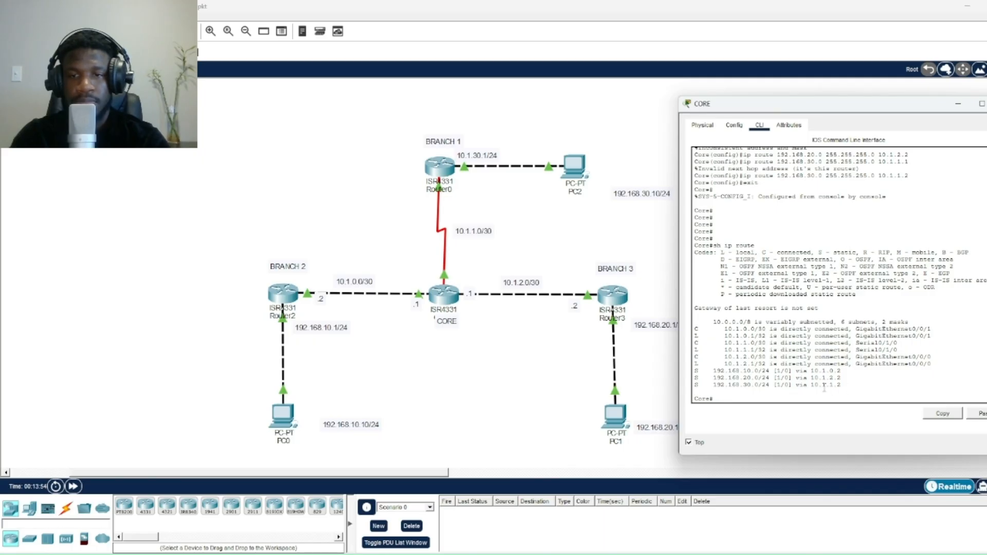
click(986, 104)
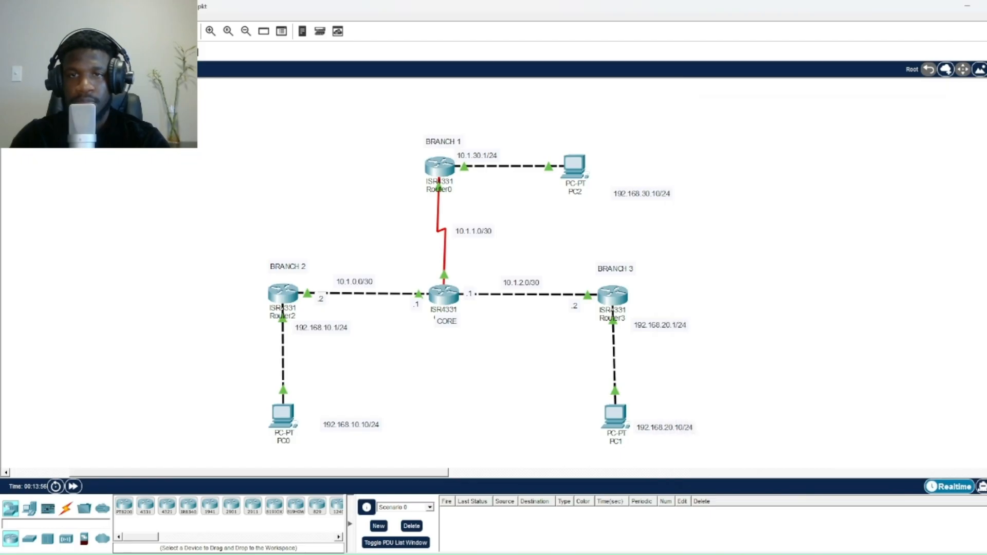
Open the Branch 2 router's command line and exit its global configuration mode
click(283, 293)
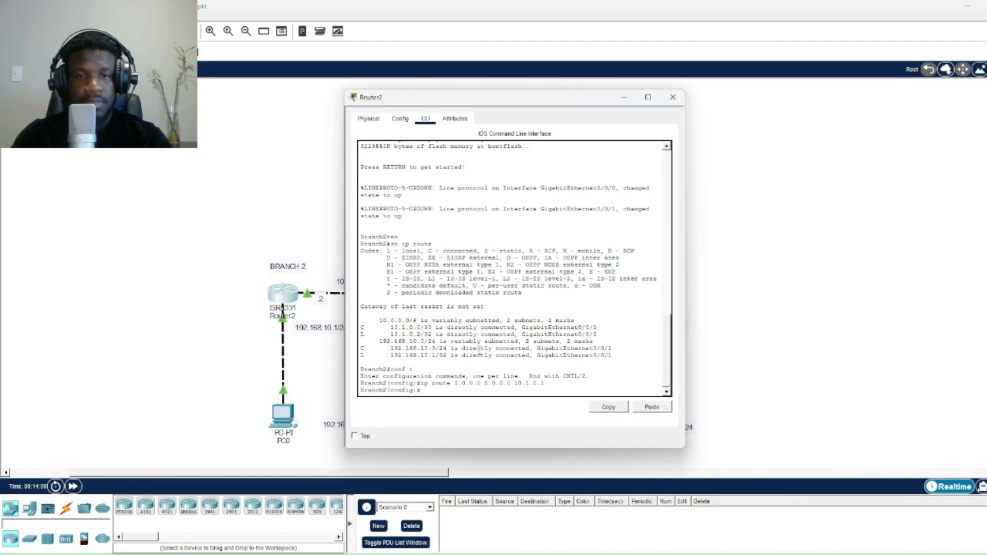
text(e)
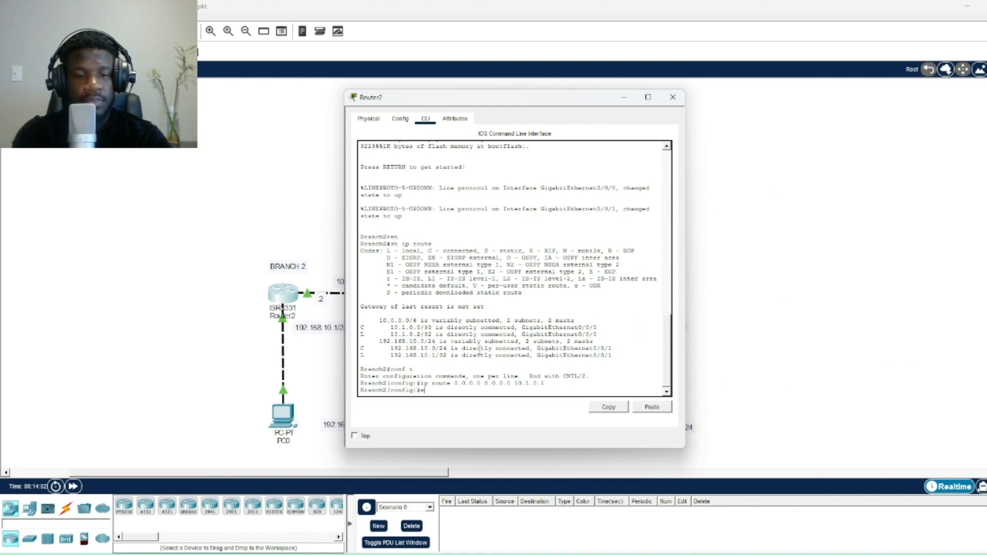
text(xit)
key(Return)
Display the Branch 2 router's routing table with sh ip route, examine the default route entry, and close the router's window
text(sh )
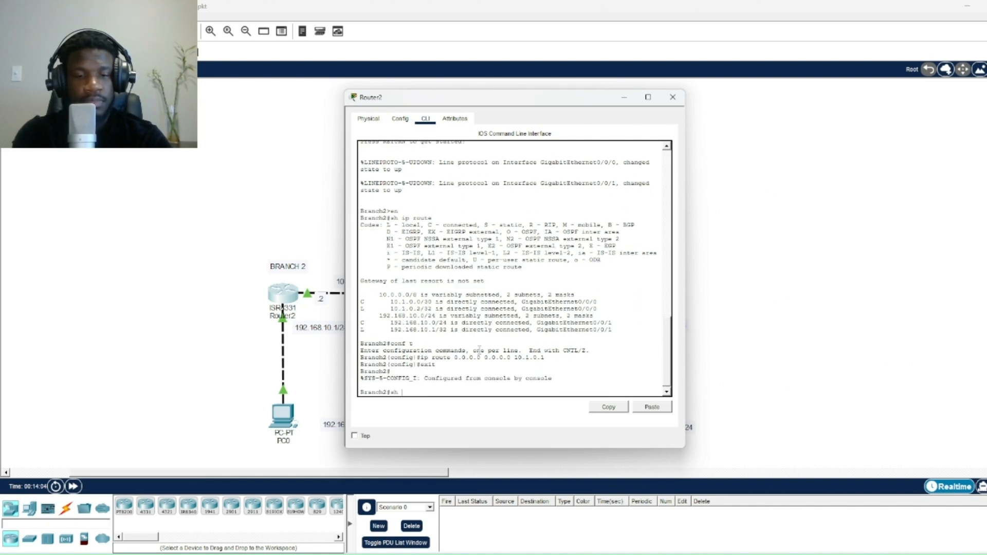
text(ip route)
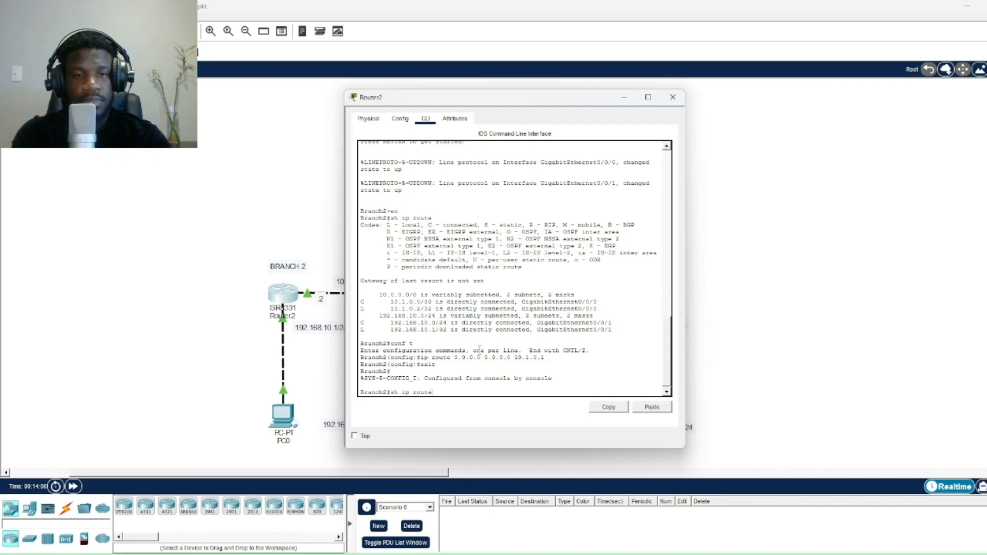
key(Return)
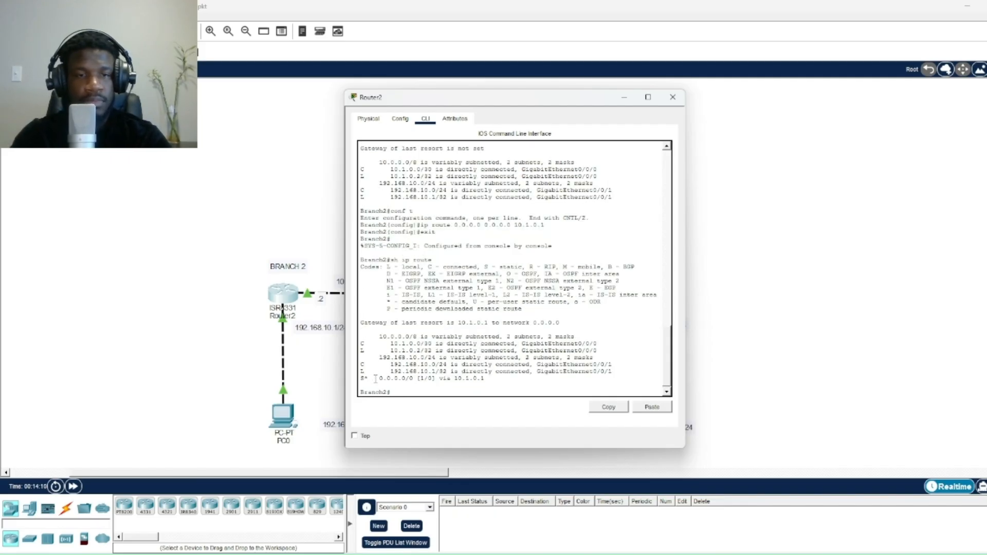
drag(361, 380, 497, 378)
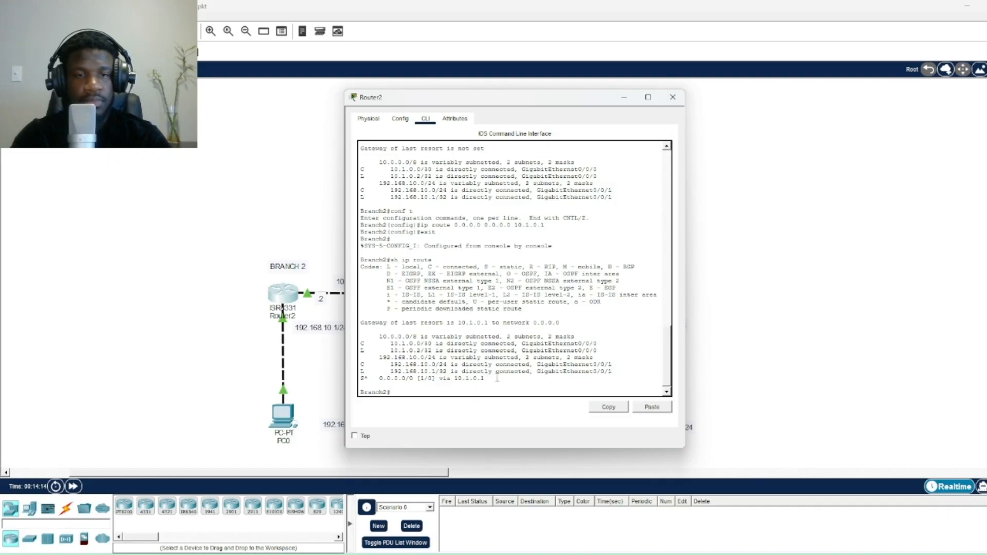
click(679, 98)
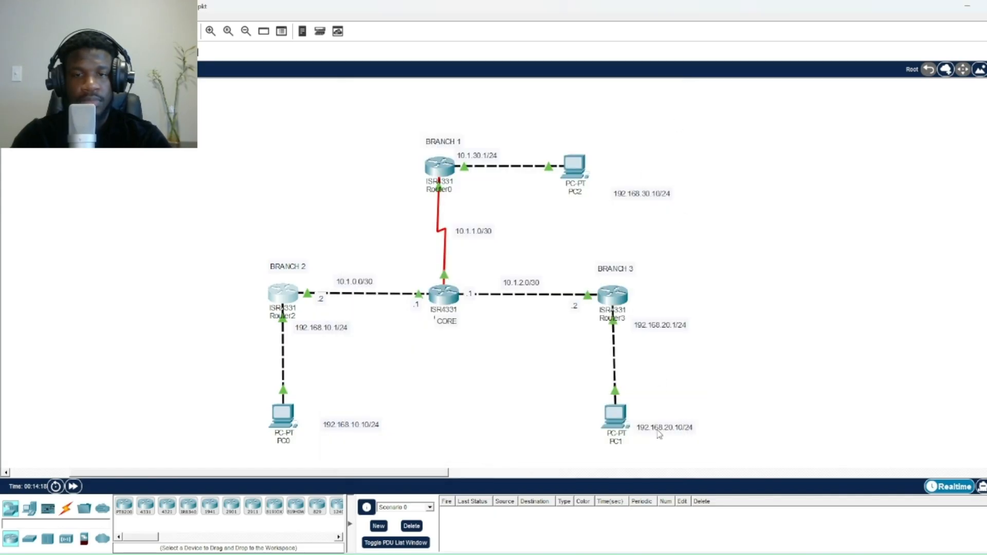
Open PC0's Command Prompt with its window placed clear of the topology
click(289, 427)
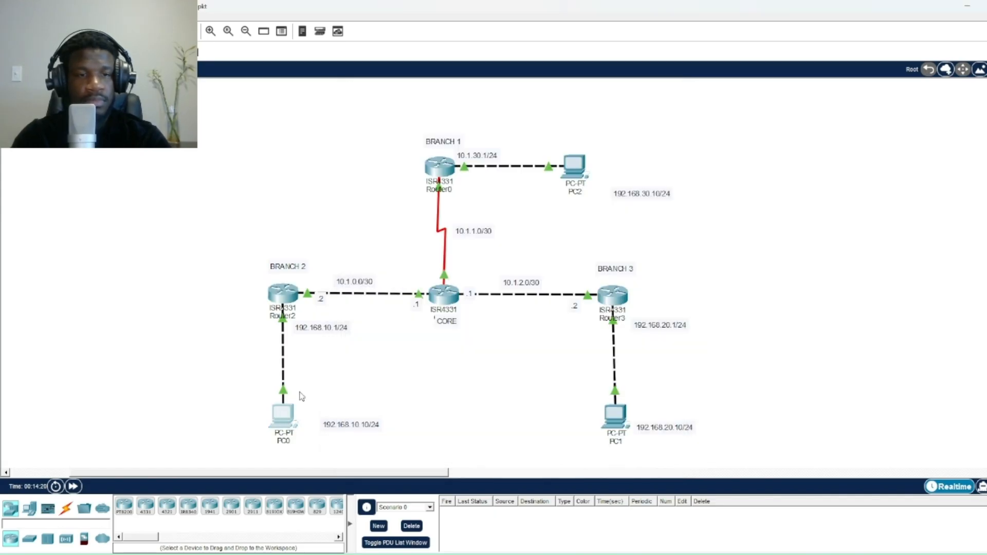
click(284, 422)
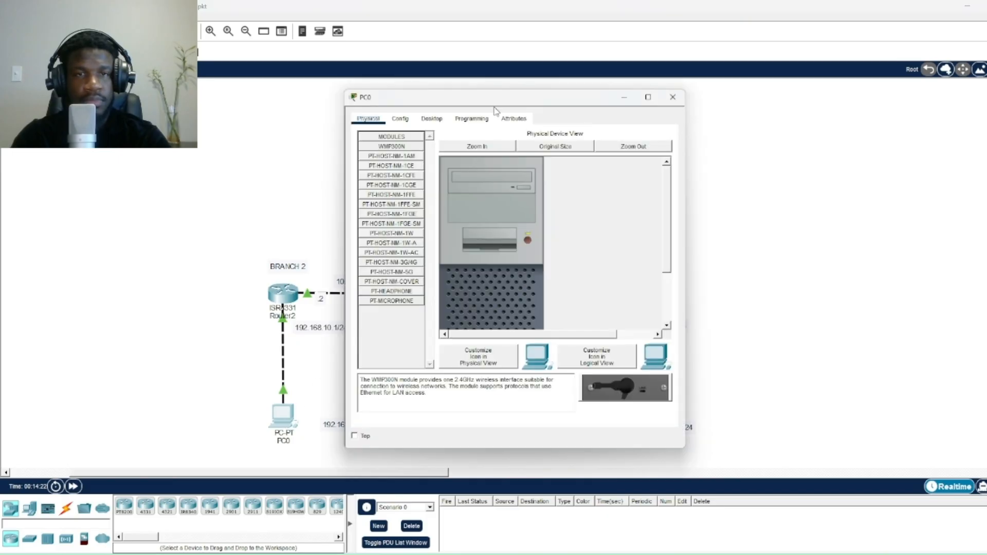
click(501, 86)
click(291, 420)
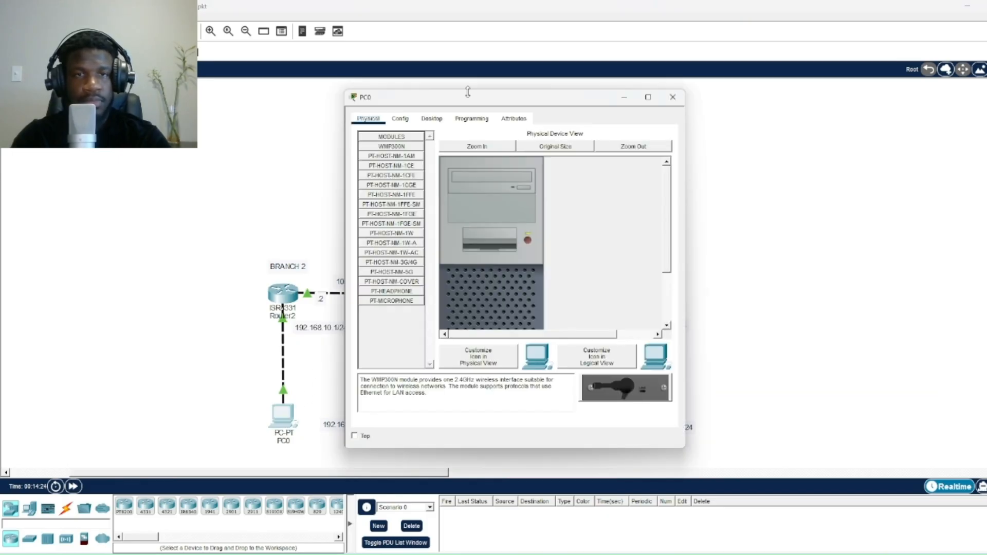
drag(464, 101, 819, 104)
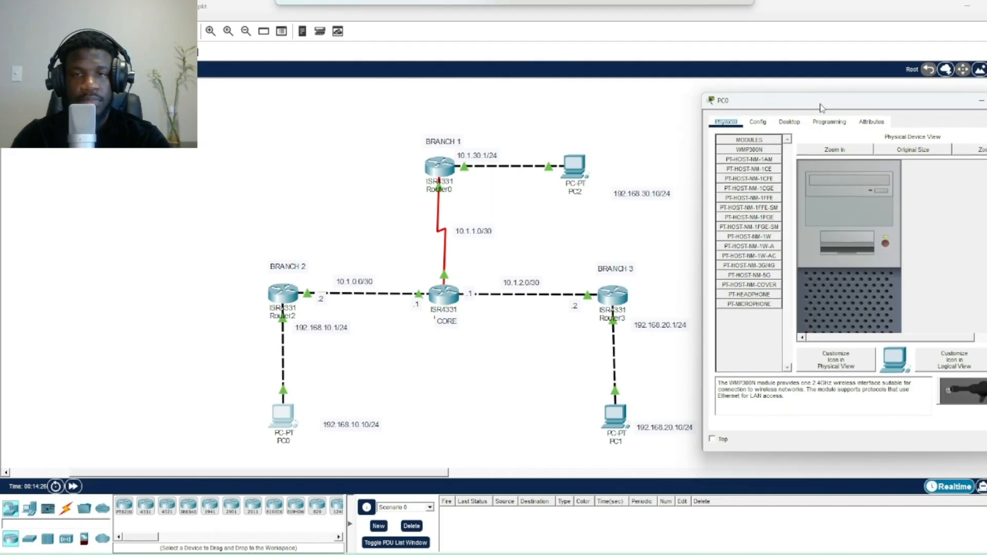
click(796, 125)
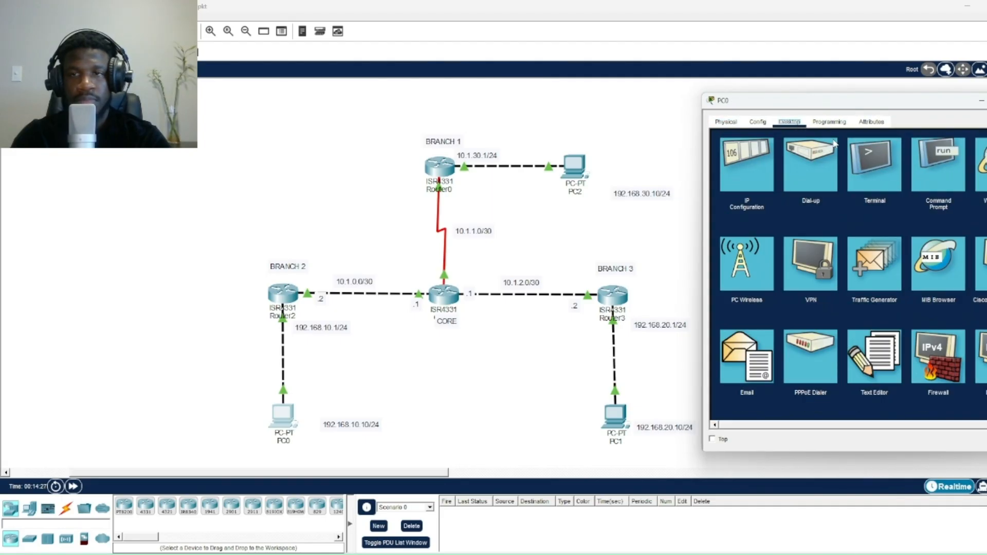
click(928, 178)
Test connectivity from PC0 to PC1 in Branch 3 by running ping 192.168.20.10 twice
text(ping )
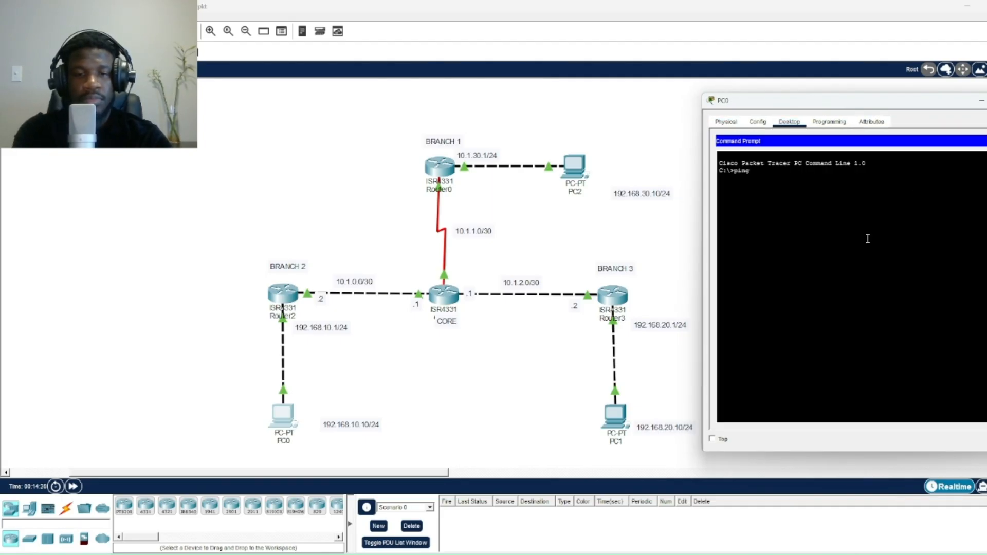
text(192.16)
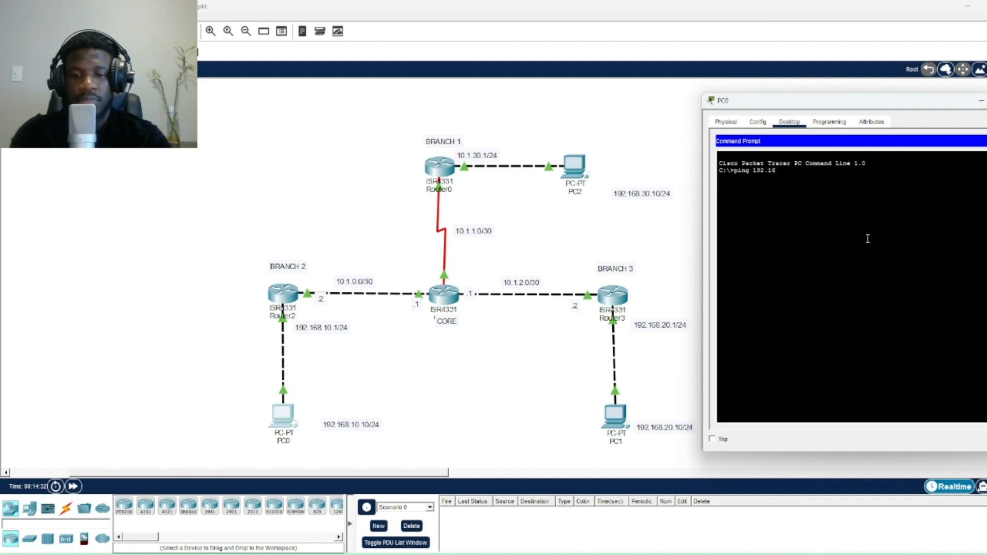
text(8.20.)
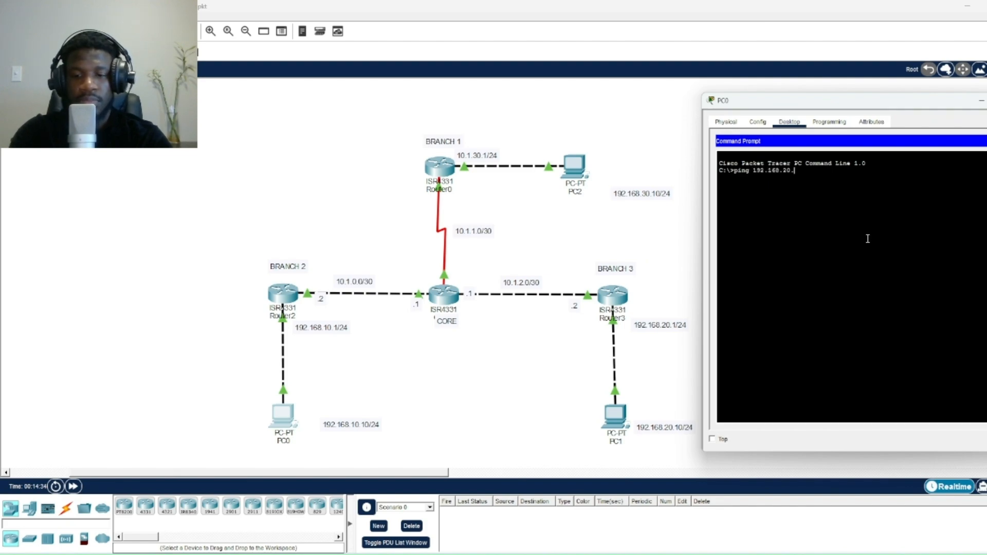
text(0)
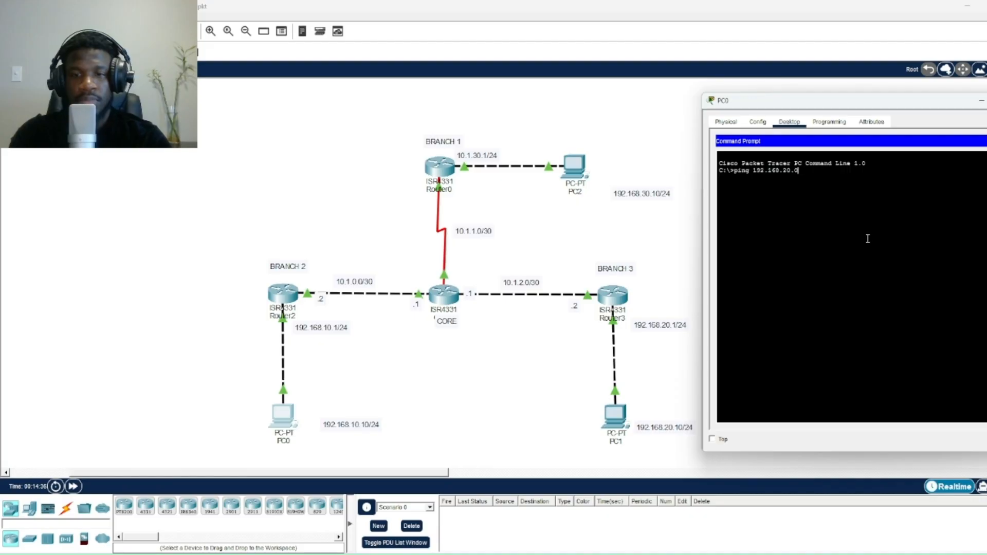
key(BackSpace)
text(10)
key(Return)
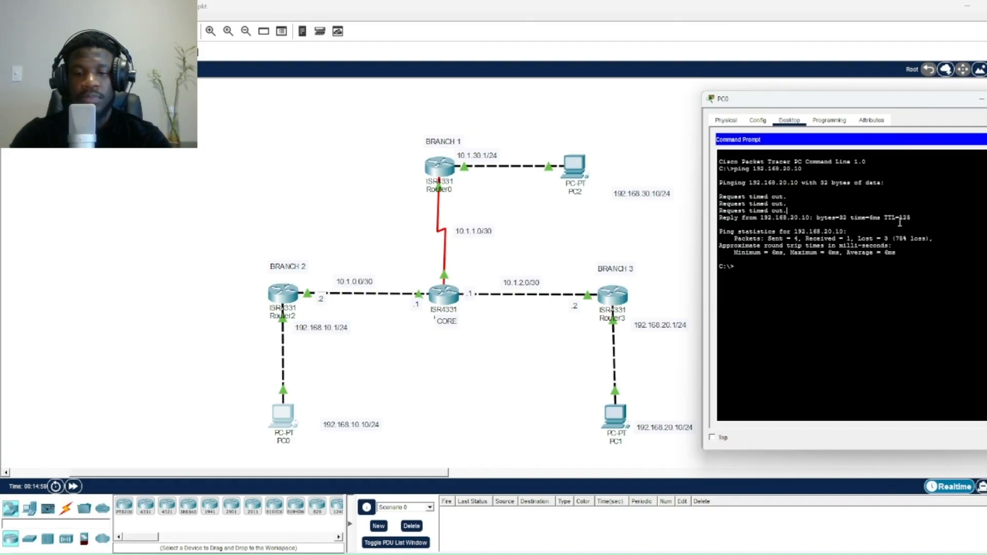
key(Up)
key(Return)
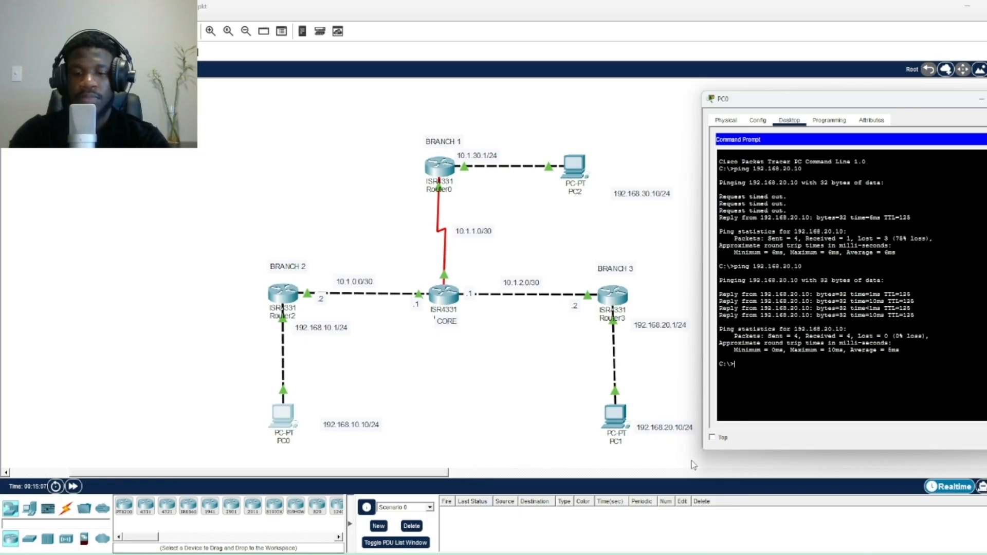
Test connectivity from PC0 to PC2 in Branch 1 by editing the recalled command to ping 192.168.30.10
key(Up)
key(Left)
key(Left)
key(Left)
key(Left)
key(BackSpace)
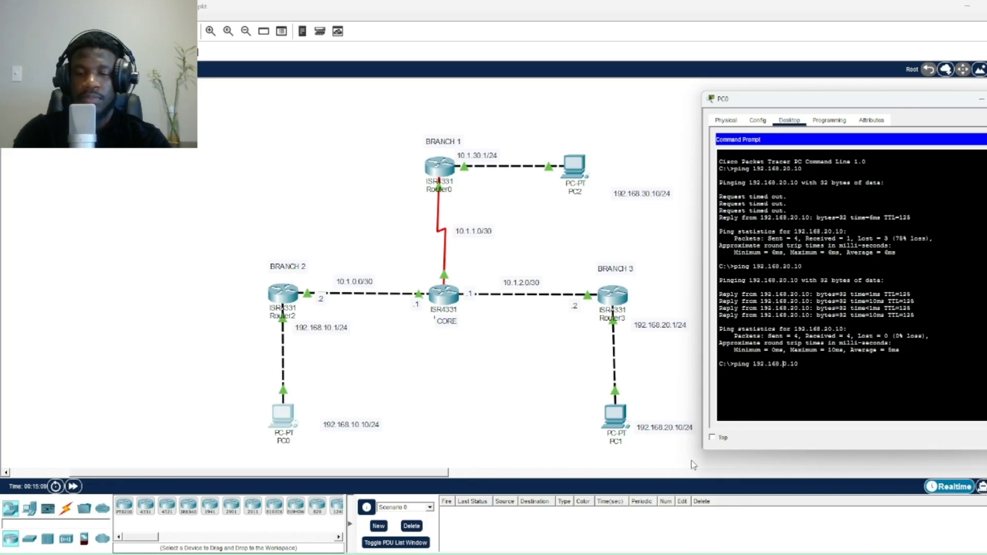
text(3)
key(Return)
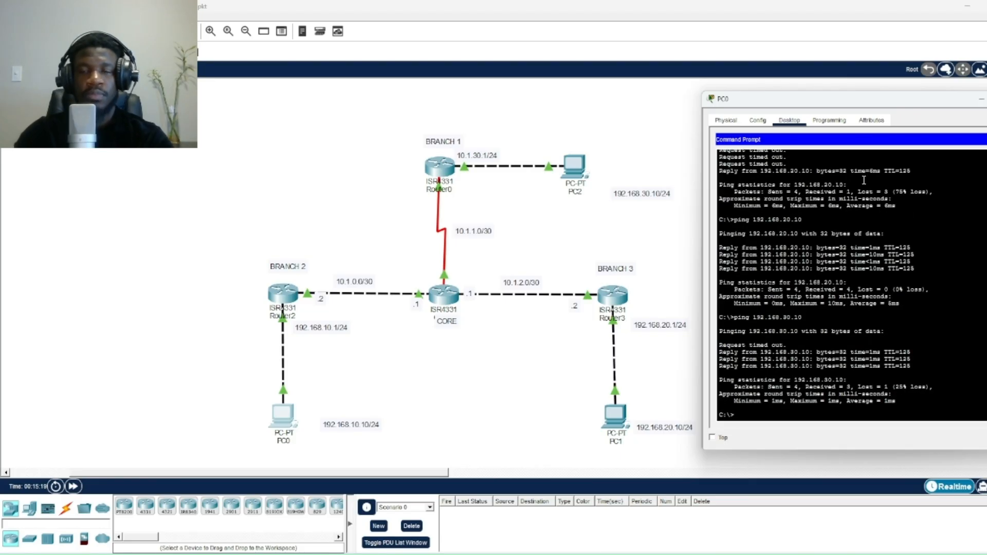
drag(907, 103, 872, 107)
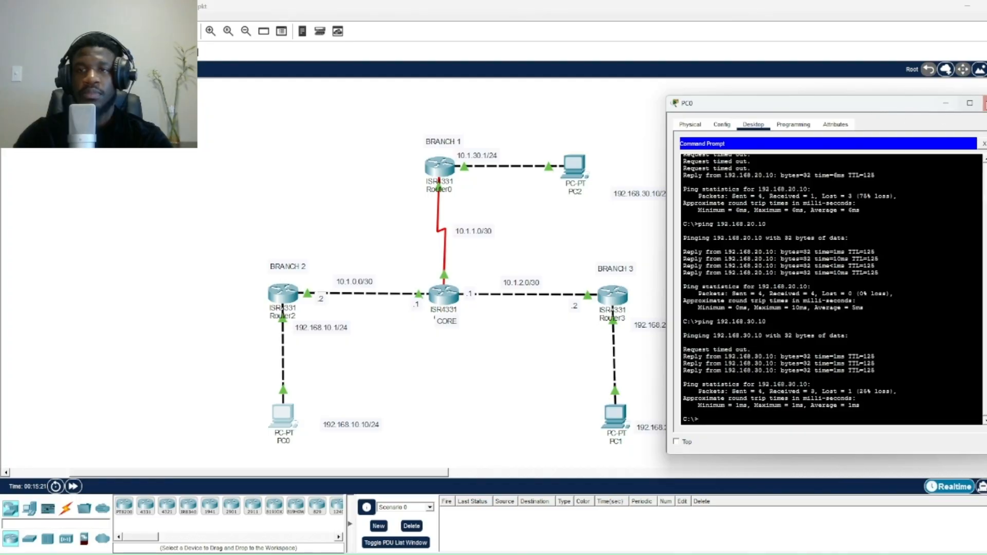